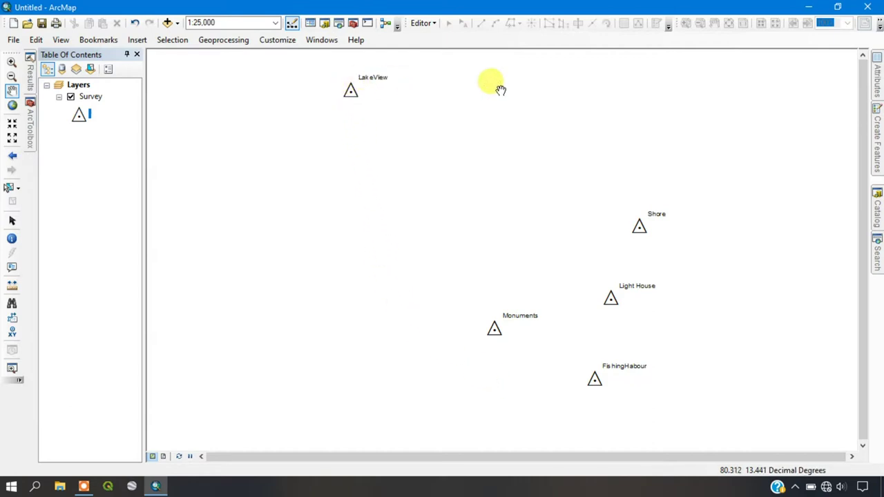
# Open the Survey layer's attribute table, inspect the Name and Visit columns, then close it.
pyautogui.rightClick(90, 97)
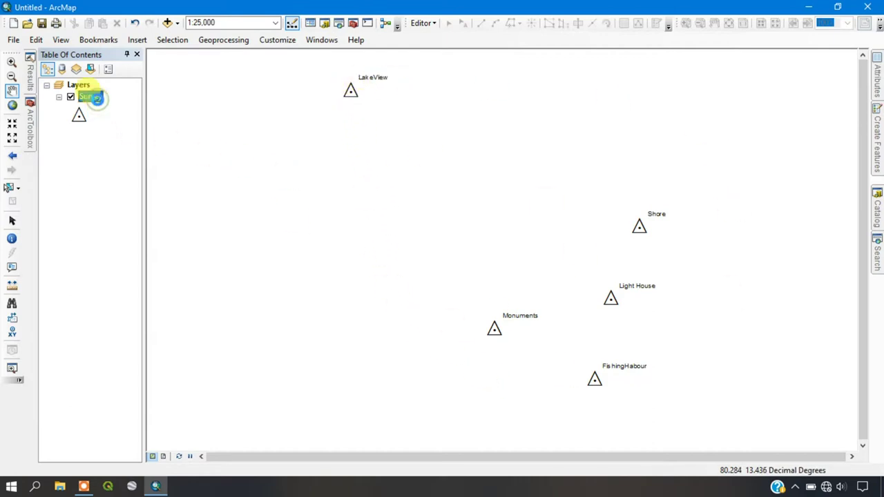
pyautogui.click(117, 138)
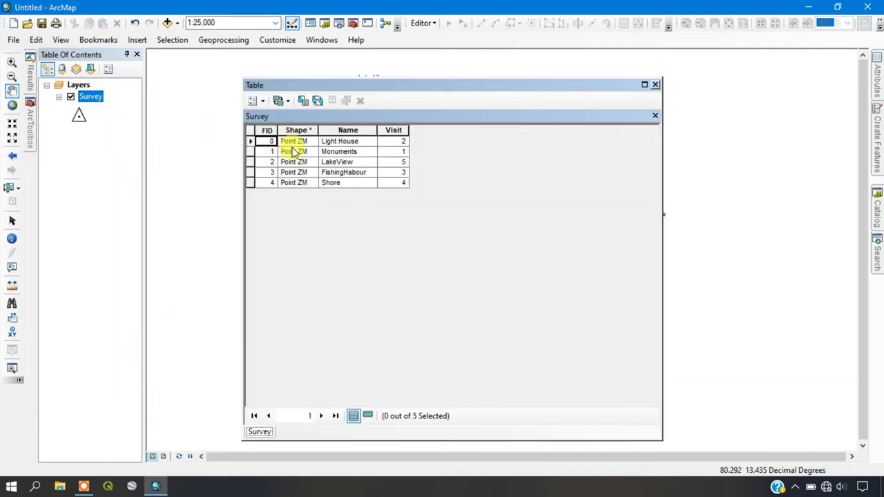
pyautogui.click(348, 130)
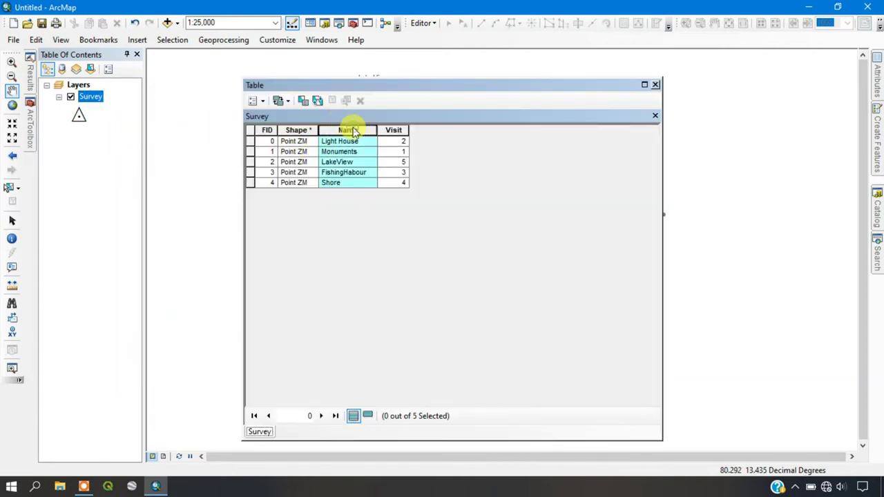
pyautogui.click(398, 130)
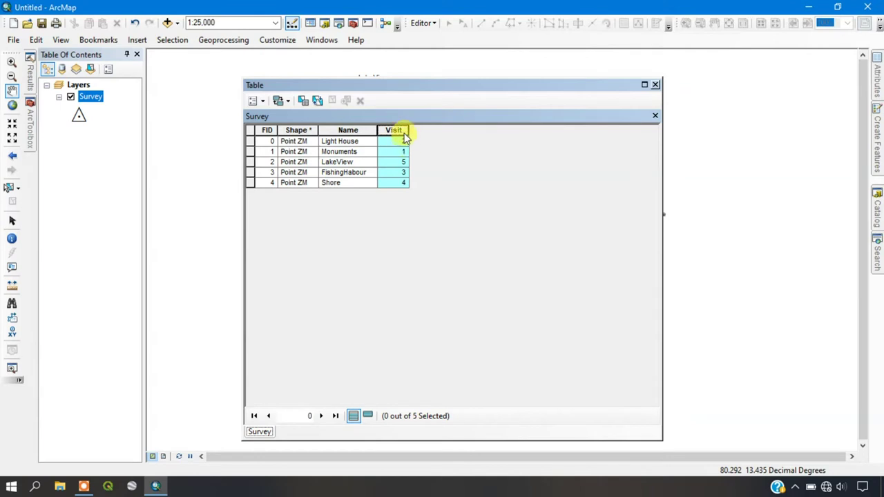
pyautogui.click(388, 152)
pyautogui.click(655, 86)
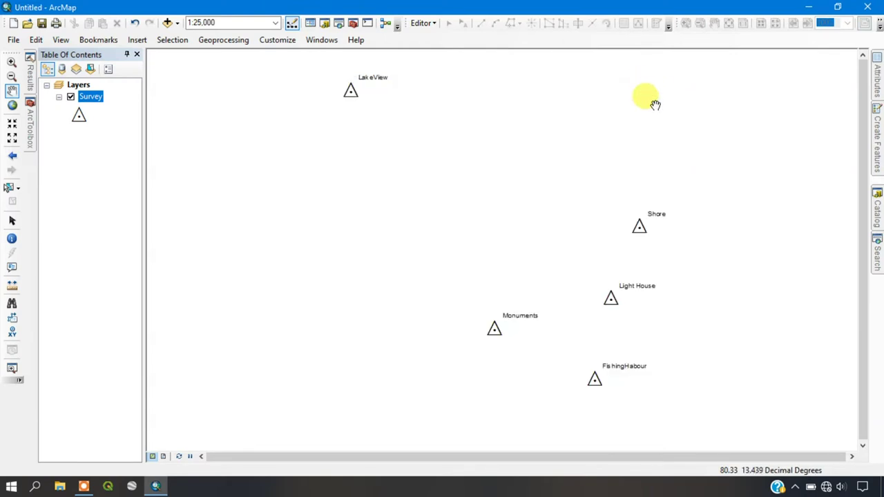
# In the Catalog window, add a New Personal Geodatabase to the SurveyImages folder.
pyautogui.click(878, 206)
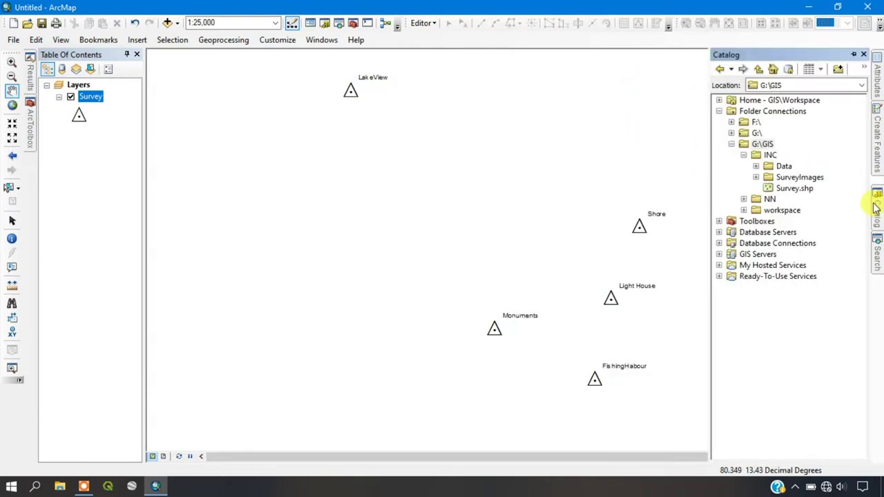
pyautogui.click(787, 178)
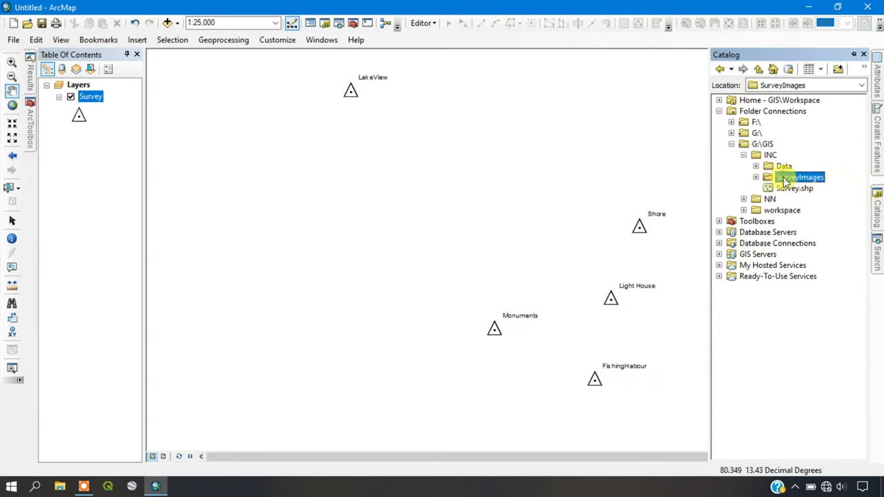
pyautogui.rightClick(786, 181)
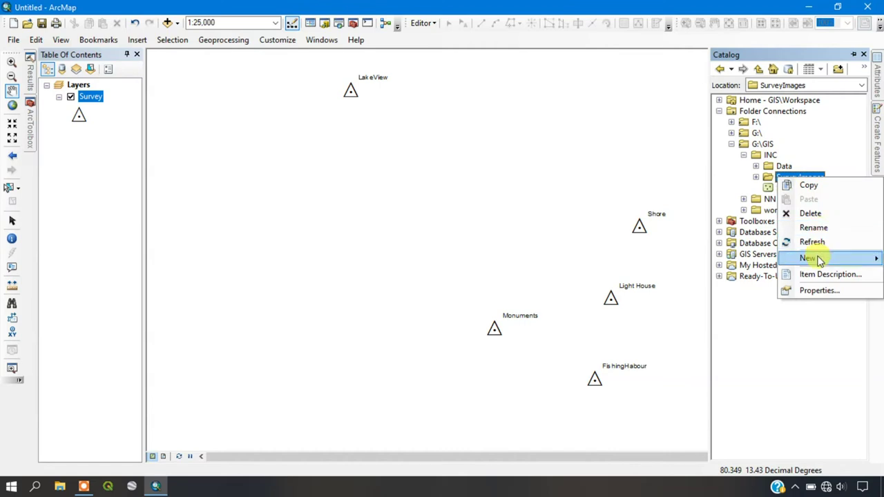
pyautogui.moveTo(805, 258)
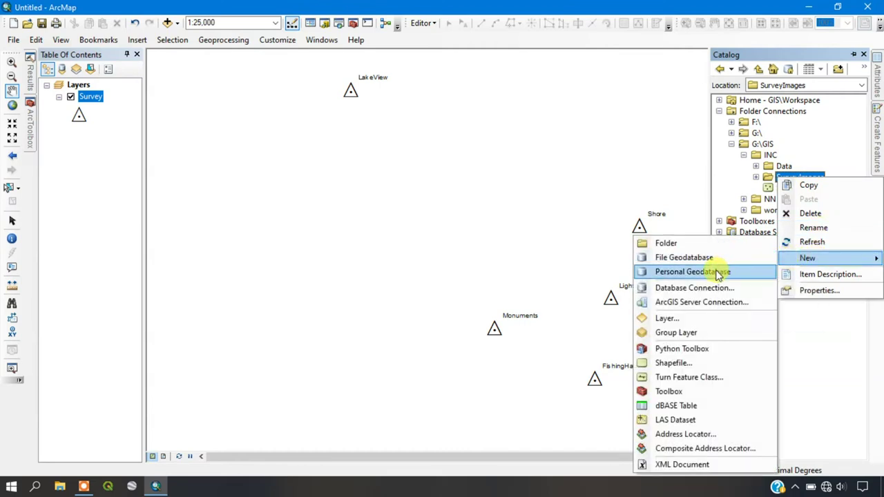
pyautogui.click(718, 274)
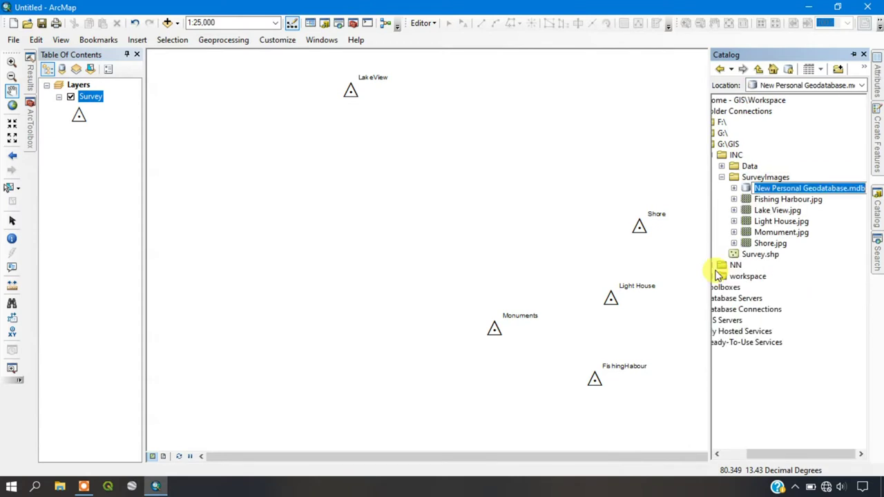
# Change 'New Personal Geodatabase.mdb' to SurveyA.mdb in the Catalog.
pyautogui.click(837, 186)
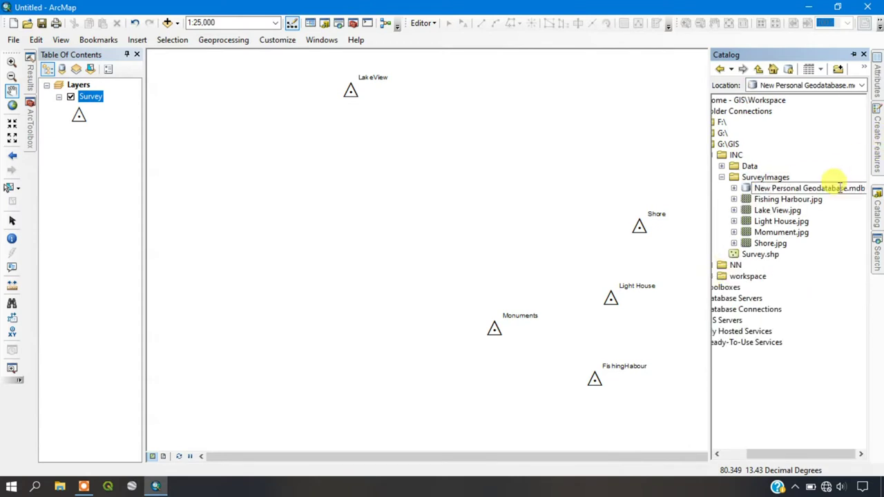
pyautogui.moveTo(846, 188); pyautogui.dragTo(732, 190)
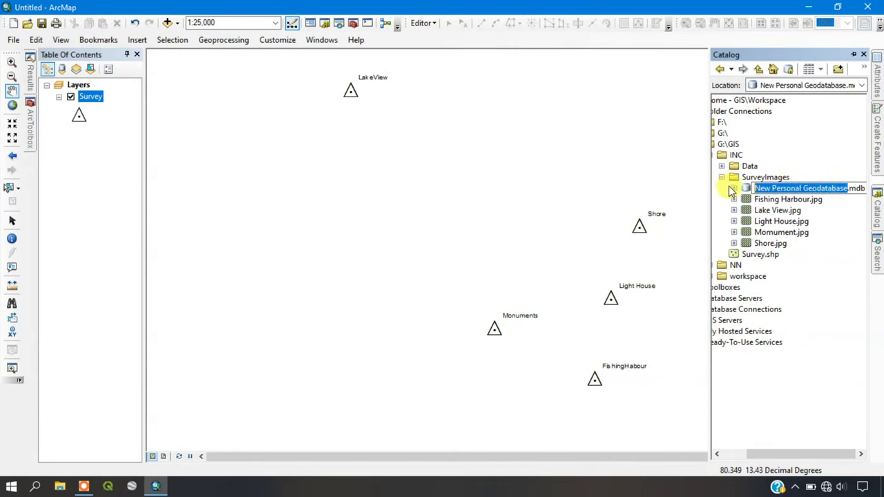
pyautogui.write('S')
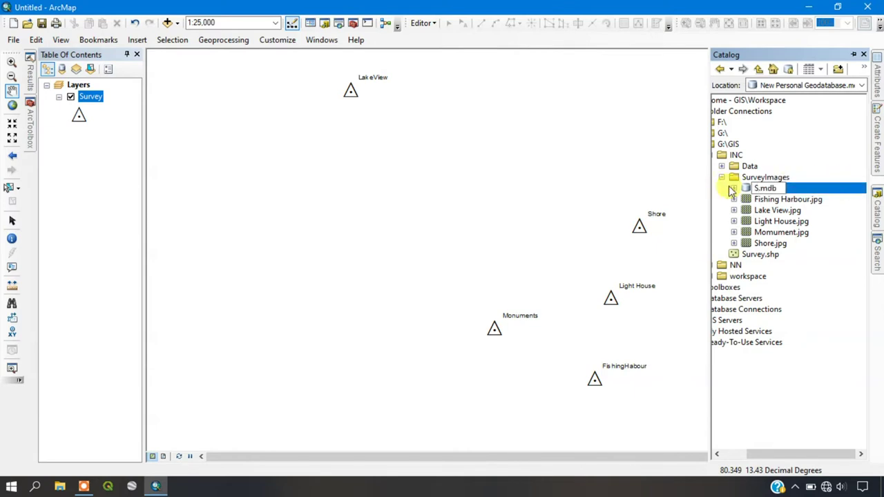
pyautogui.write('urveyA')
pyautogui.click(841, 268)
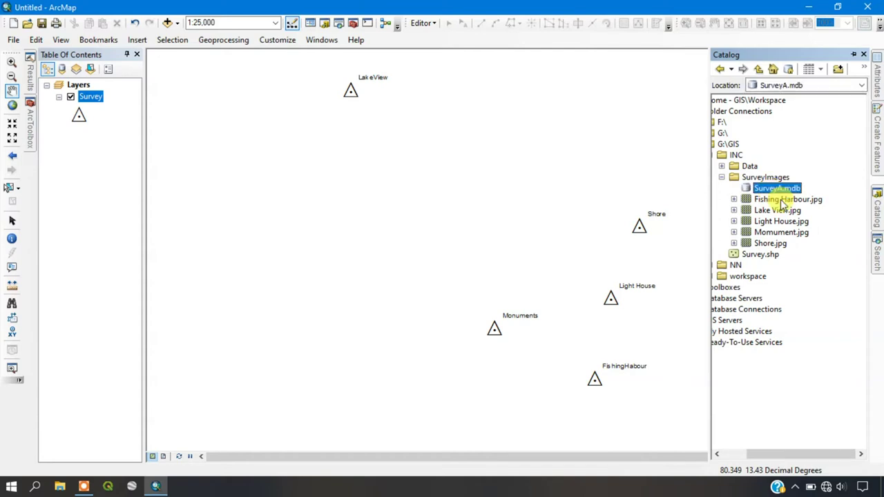
# In SurveyA.mdb, begin a New Feature Class named Location with type Point Features.
pyautogui.rightClick(784, 189)
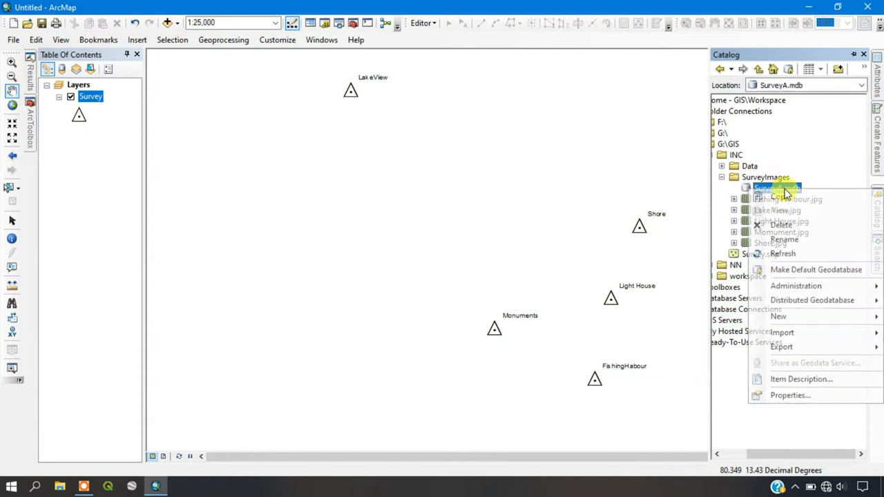
pyautogui.click(794, 318)
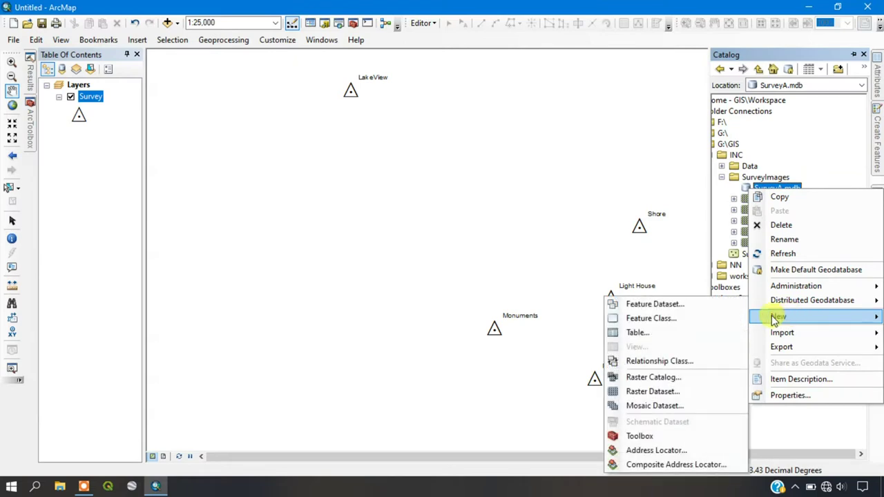
pyautogui.click(736, 320)
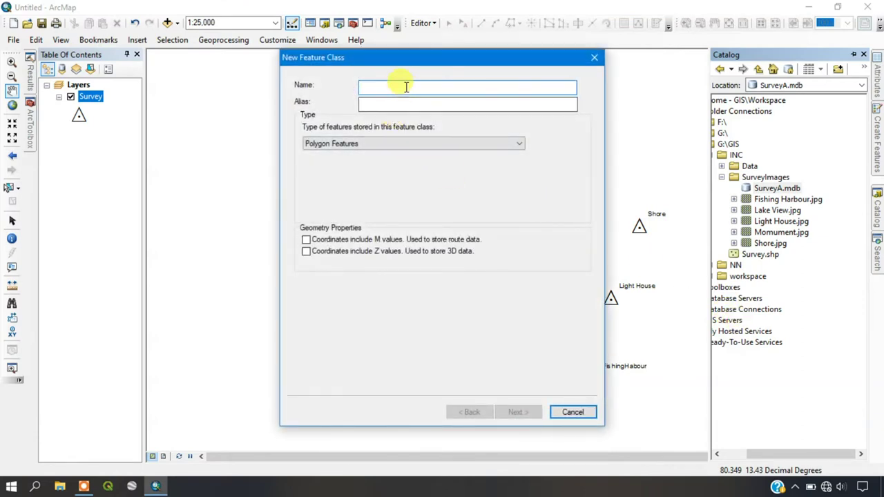
pyautogui.write('Location')
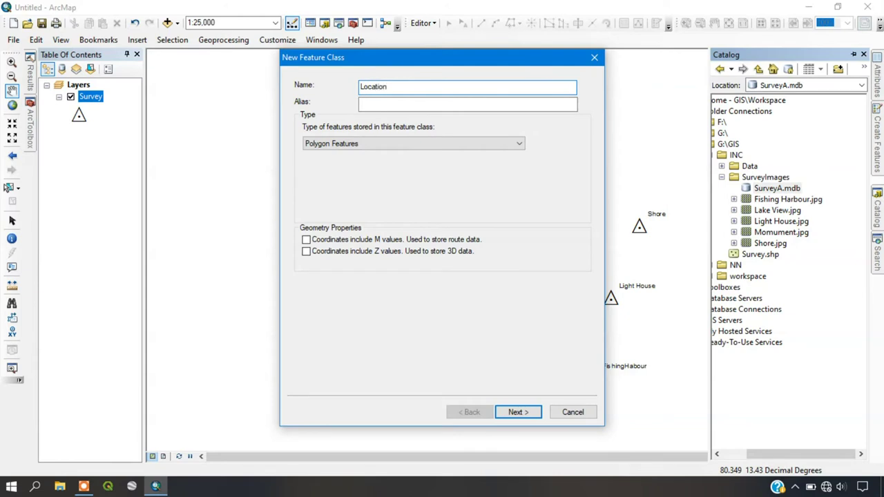
pyautogui.click(332, 147)
pyautogui.click(326, 172)
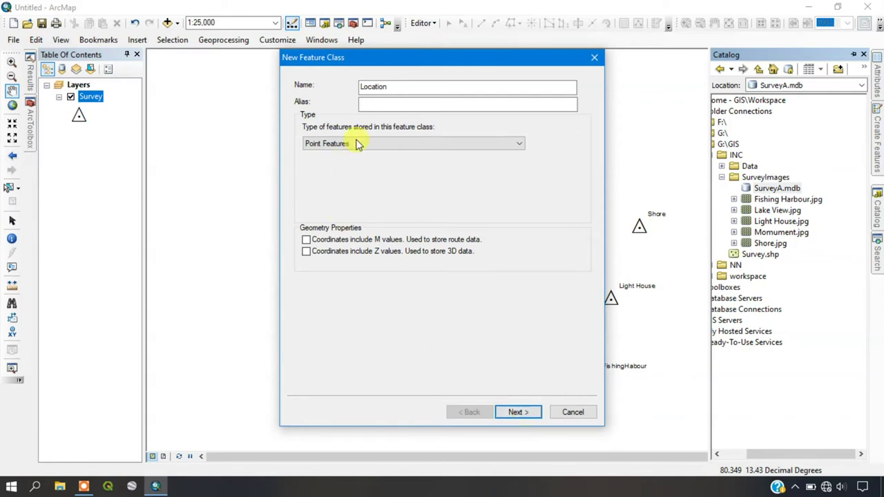
pyautogui.click(529, 412)
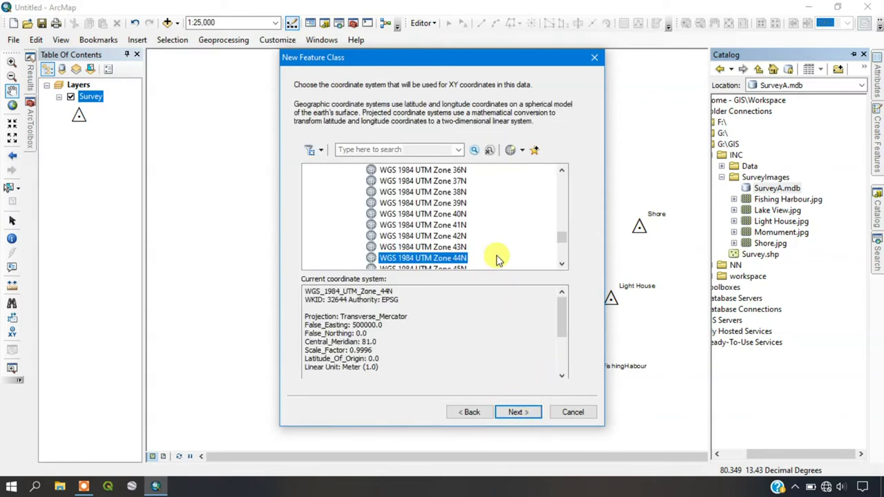
# Choose Geographic Coordinate Systems > World > WGS 1984 and accept the default XY tolerance.
pyautogui.scroll(14, 500, 213)
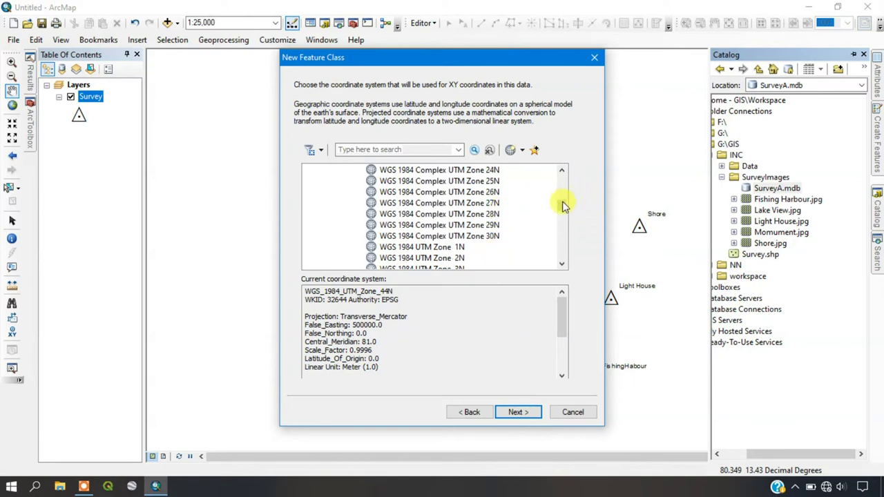
pyautogui.moveTo(561, 206); pyautogui.dragTo(561, 178)
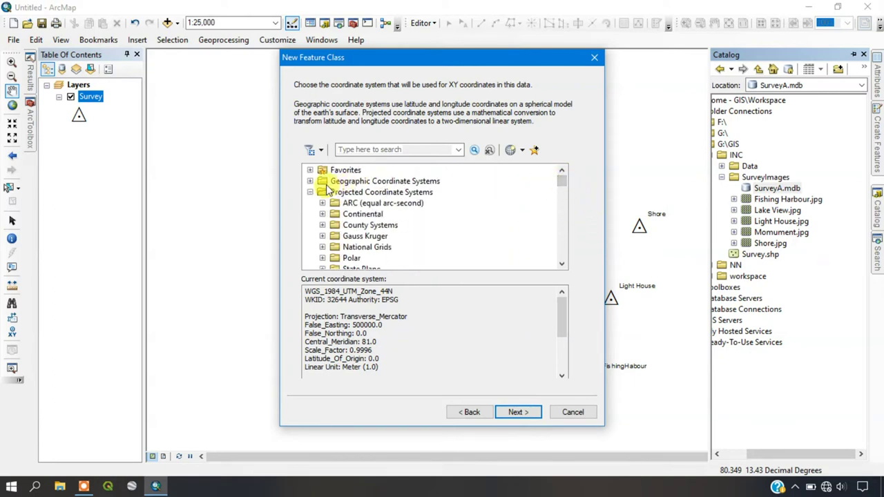
pyautogui.scroll(-1, 330, 182)
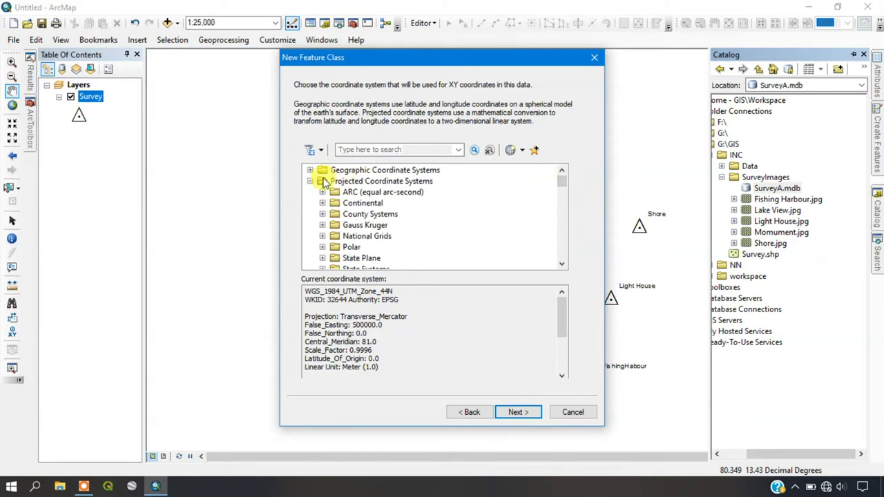
pyautogui.click(310, 170)
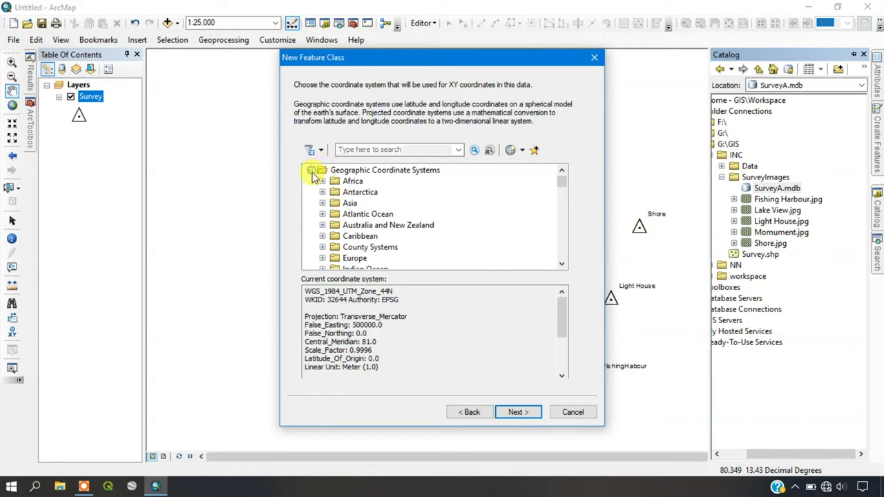
pyautogui.scroll(-3, 339, 205)
pyautogui.click(322, 236)
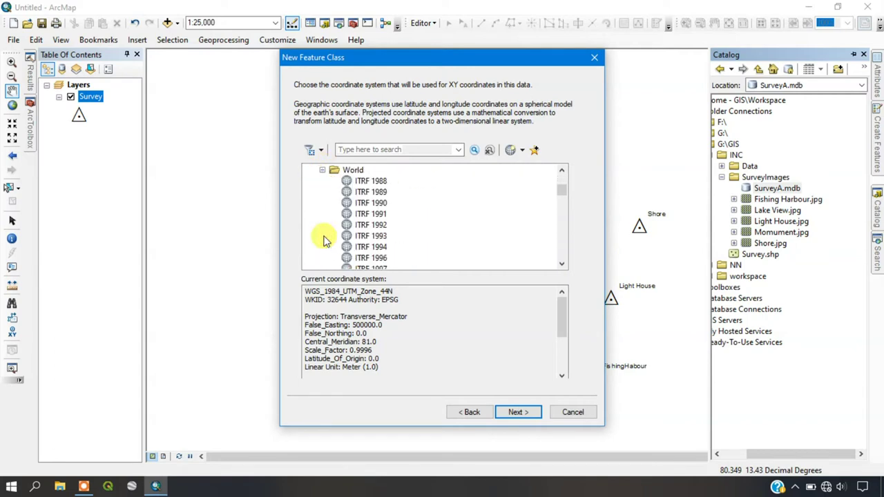
pyautogui.scroll(-4, 346, 238)
pyautogui.click(375, 258)
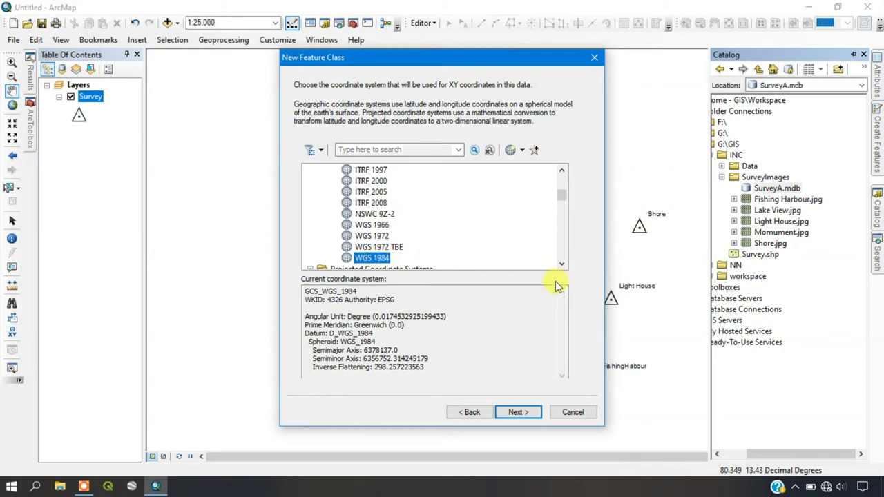
pyautogui.click(518, 413)
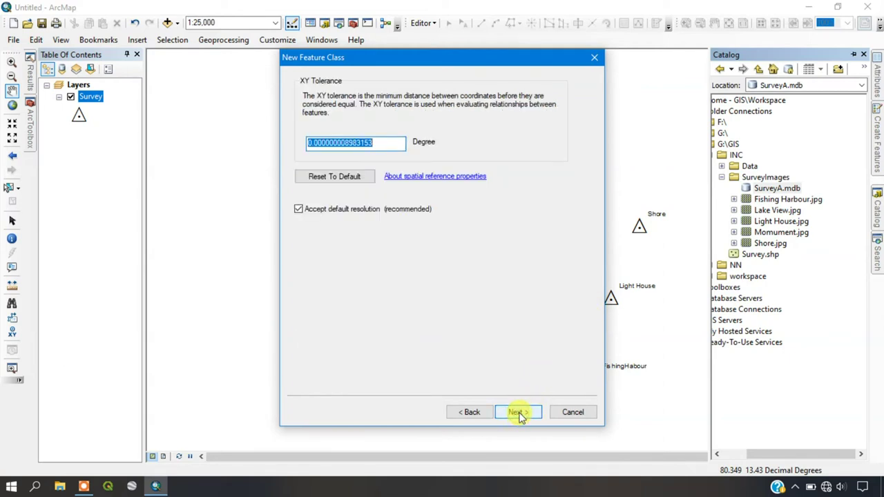
pyautogui.click(519, 413)
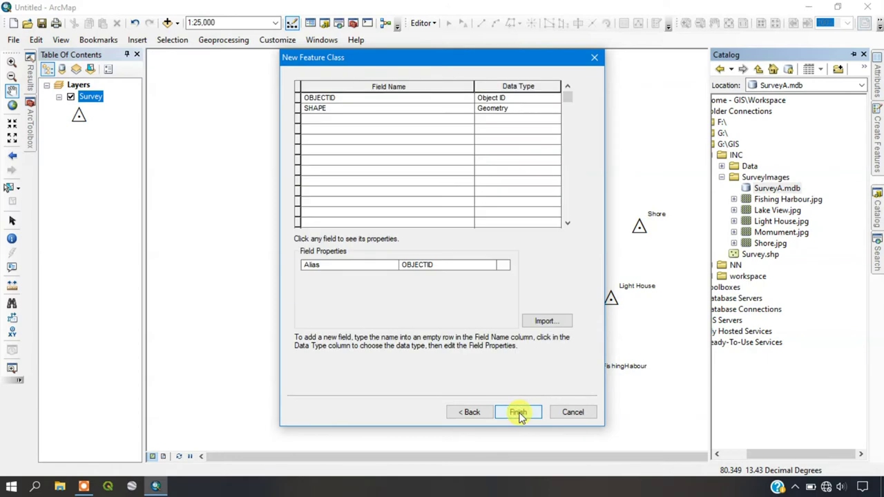
# Add a Text field named Name to the Location feature class.
pyautogui.click(324, 121)
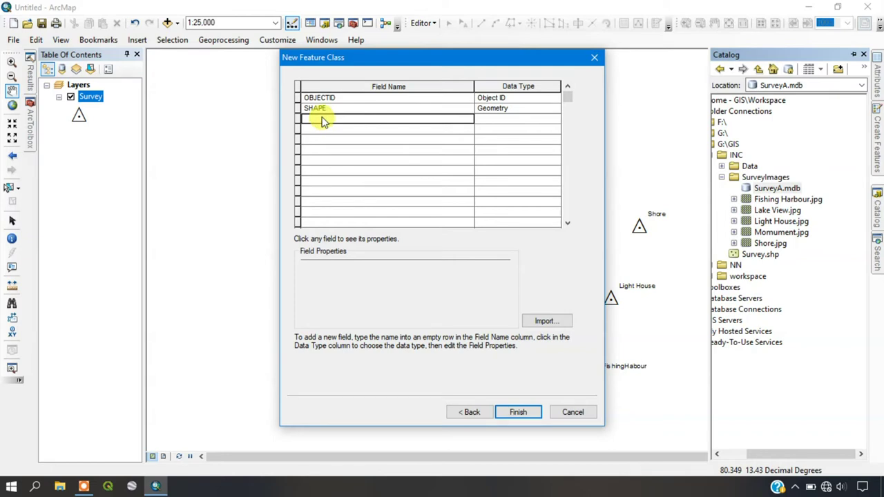
pyautogui.write('Name')
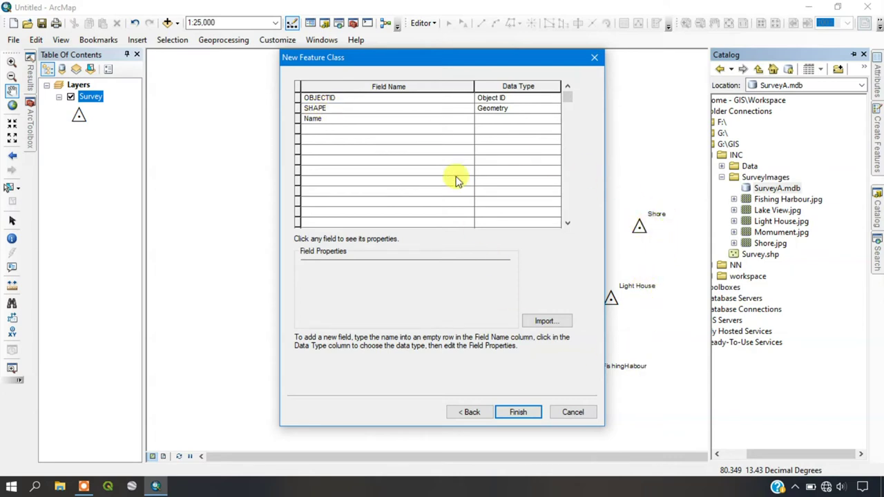
pyautogui.click(496, 121)
pyautogui.click(496, 121)
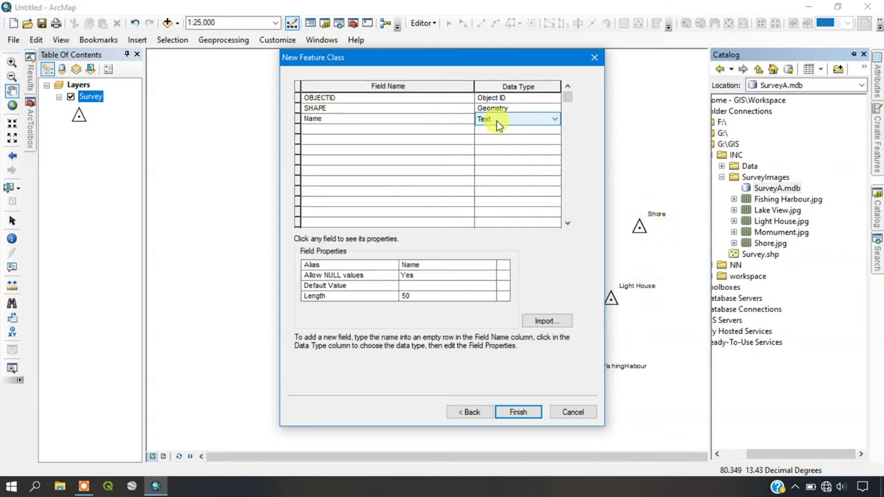
pyautogui.click(319, 138)
# Add a Raster field named Pictures and finish creating the Location feature class.
pyautogui.click(316, 133)
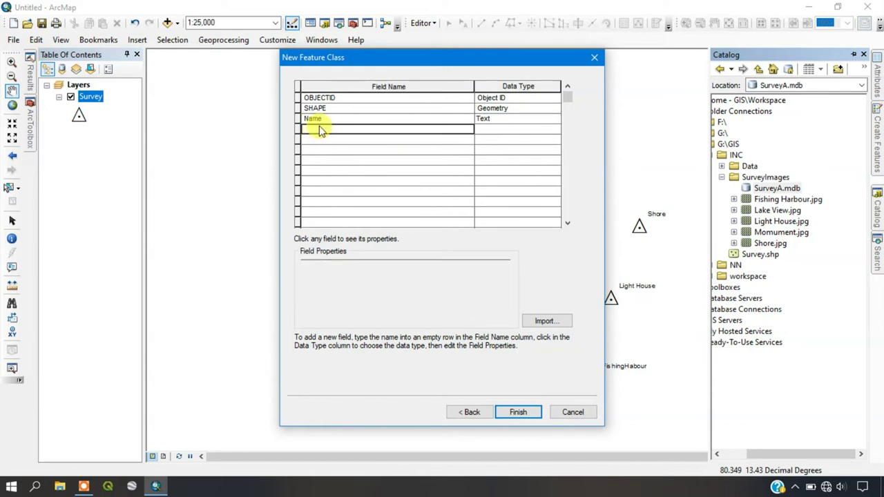
pyautogui.write('Pictures')
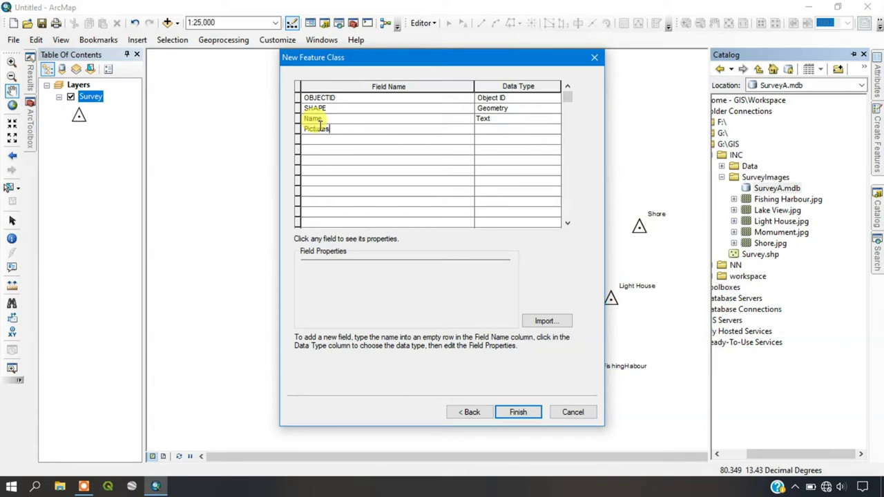
pyautogui.click(494, 128)
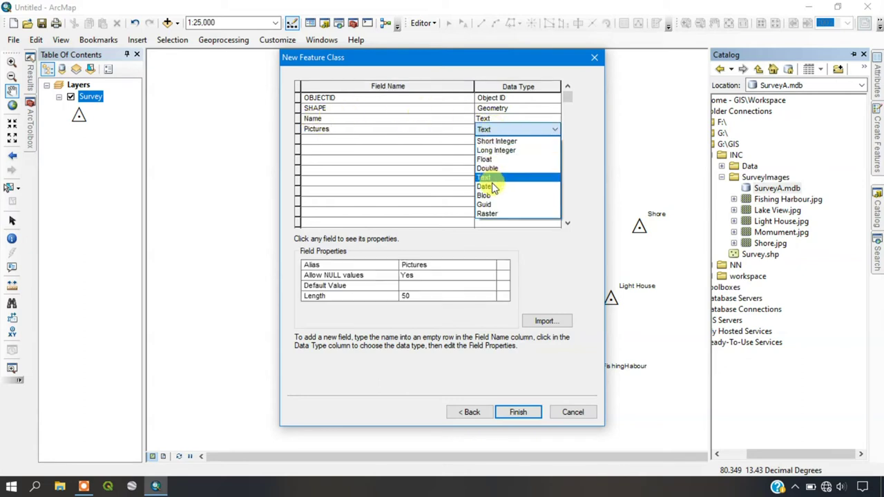
pyautogui.click(486, 213)
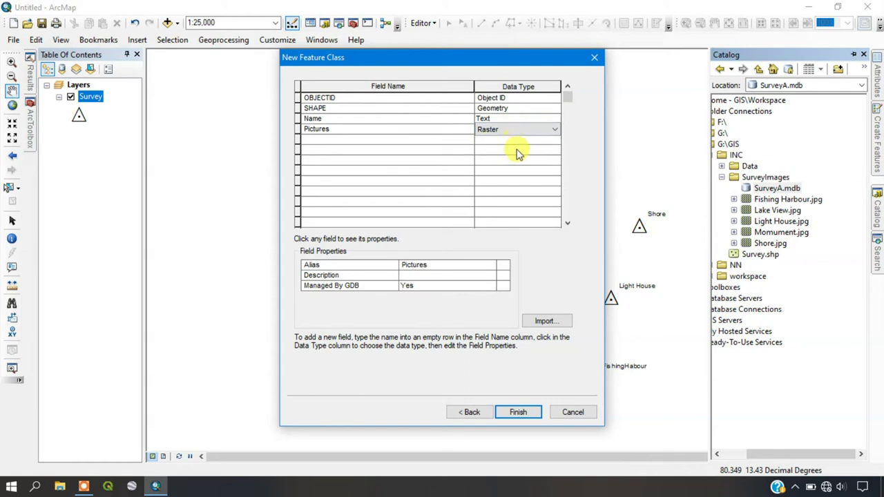
pyautogui.click(523, 412)
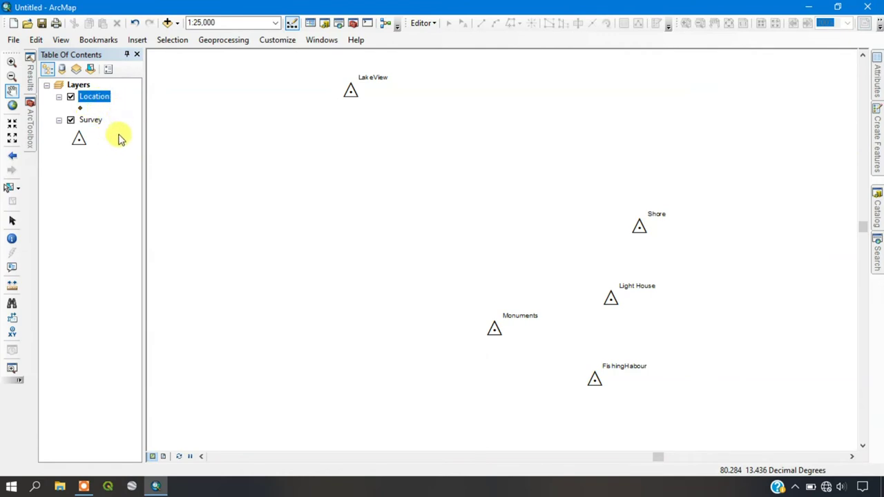
# Start an editing session on the Location layer's geodatabase.
pyautogui.click(111, 182)
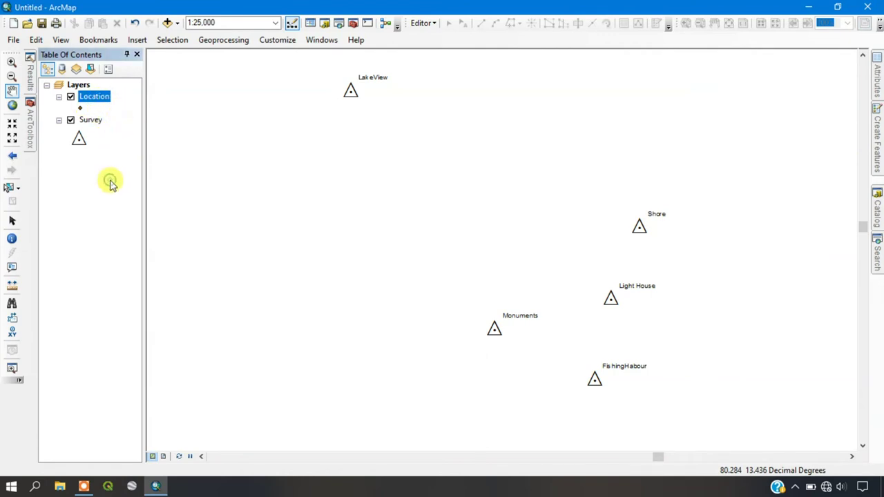
pyautogui.click(422, 24)
pyautogui.click(442, 38)
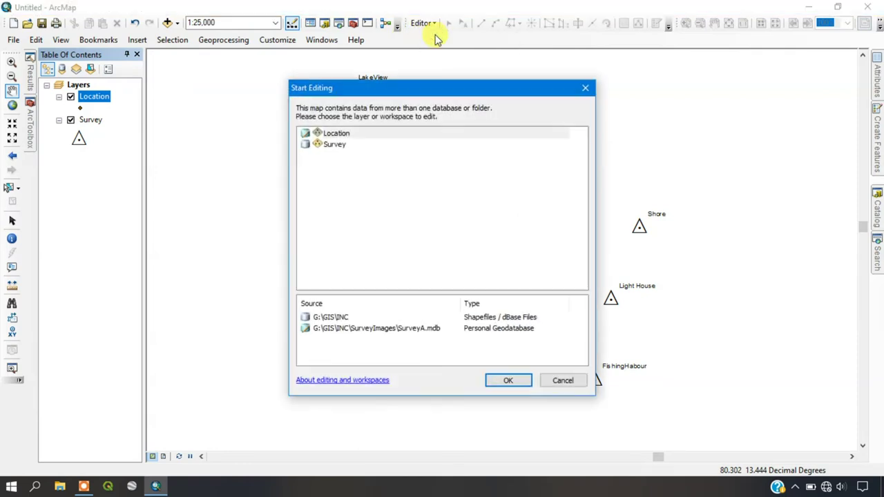
pyautogui.click(331, 135)
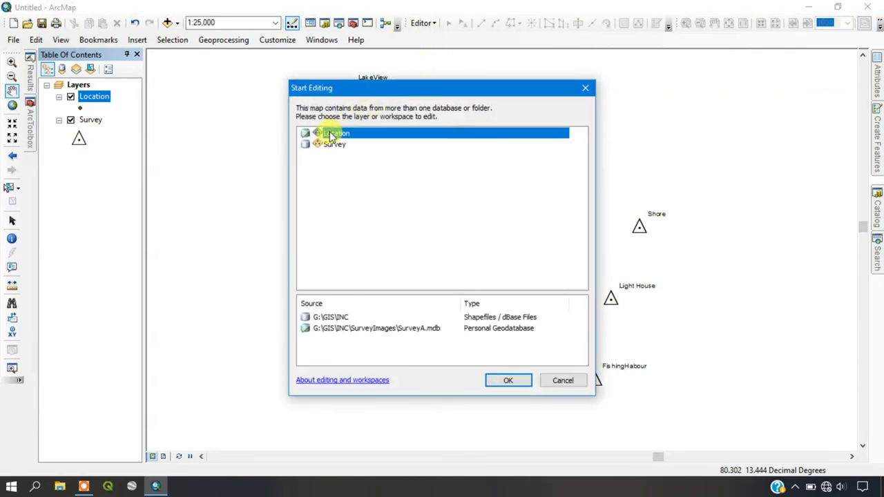
pyautogui.click(507, 382)
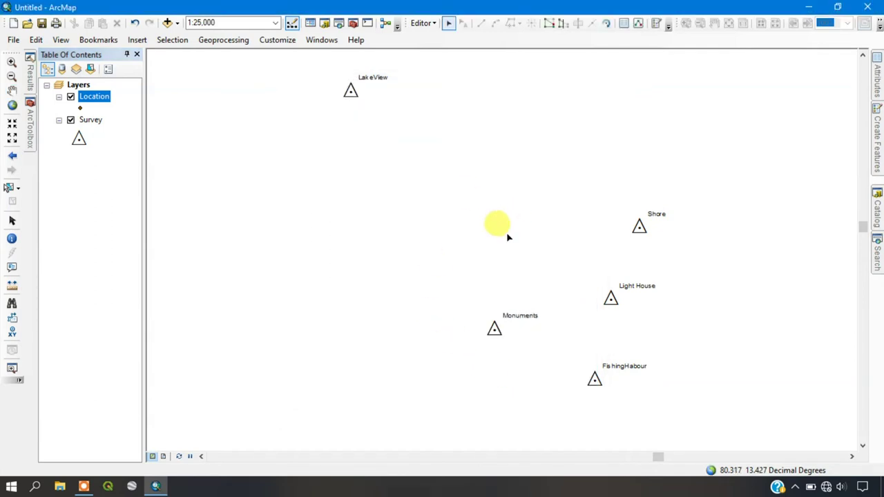
# Copy the five survey points and paste them into the Location target layer.
pyautogui.scroll(1, 506, 237)
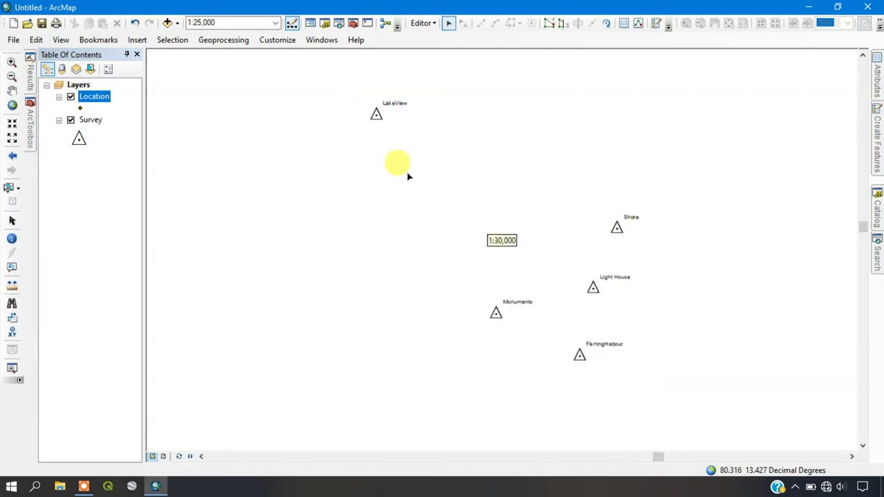
pyautogui.moveTo(330, 89); pyautogui.dragTo(691, 395)
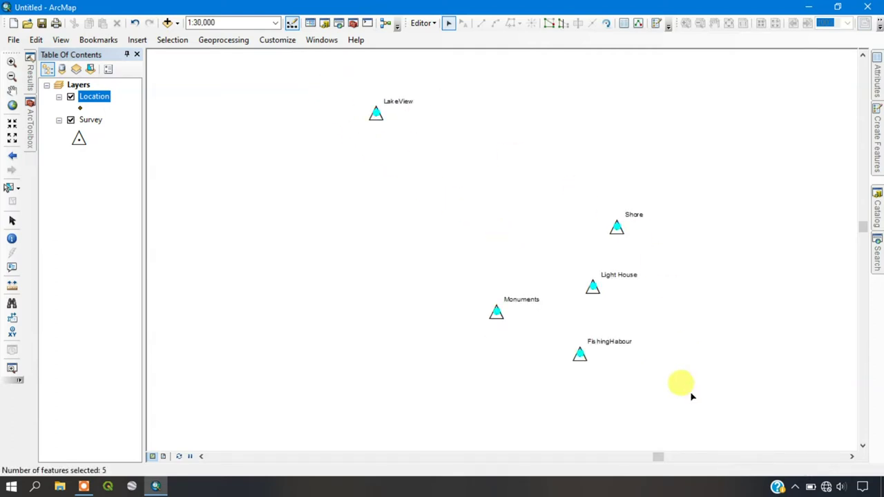
pyautogui.rightClick(488, 129)
pyautogui.click(504, 135)
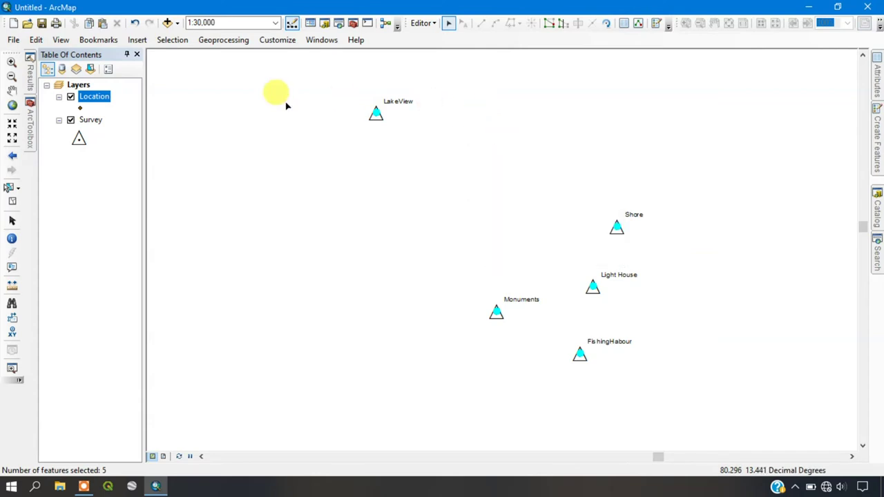
pyautogui.click(250, 119)
pyautogui.rightClick(249, 119)
pyautogui.click(267, 136)
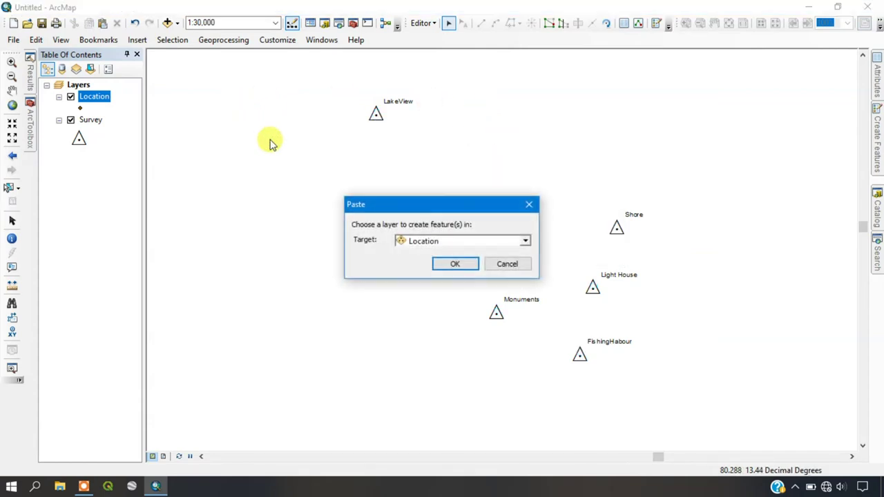
pyautogui.click(454, 264)
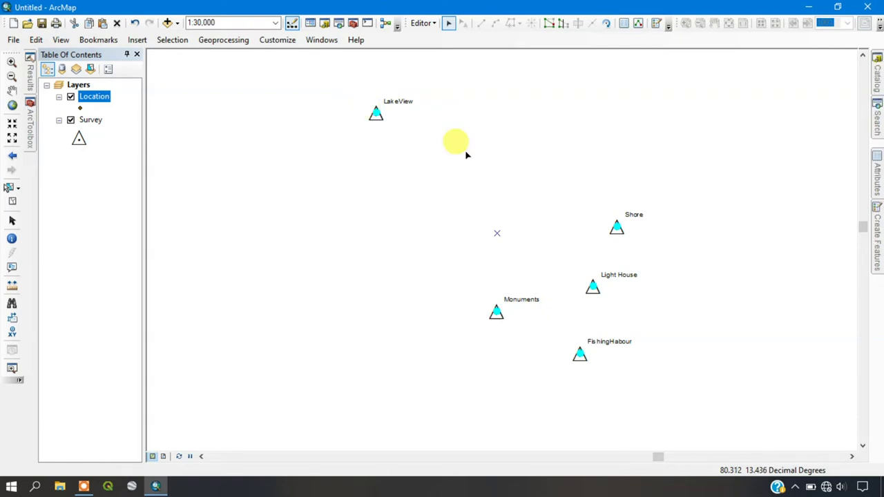
pyautogui.click(381, 158)
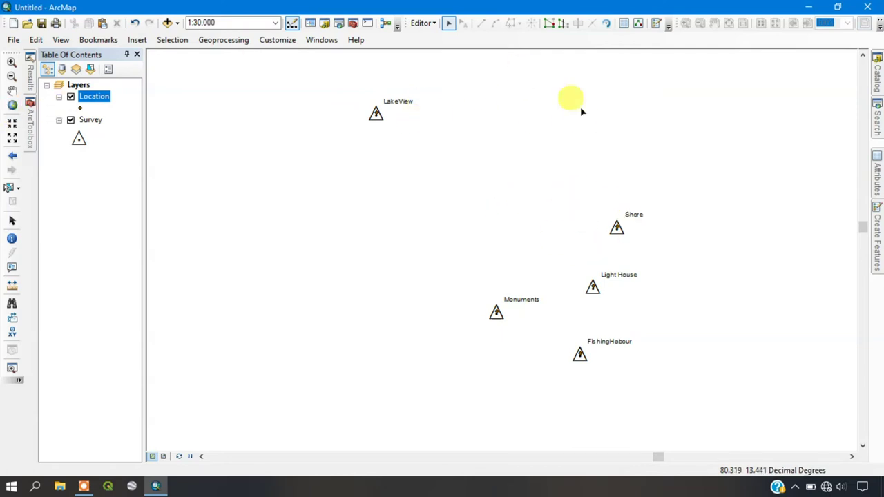
pyautogui.rightClick(94, 97)
pyautogui.click(131, 136)
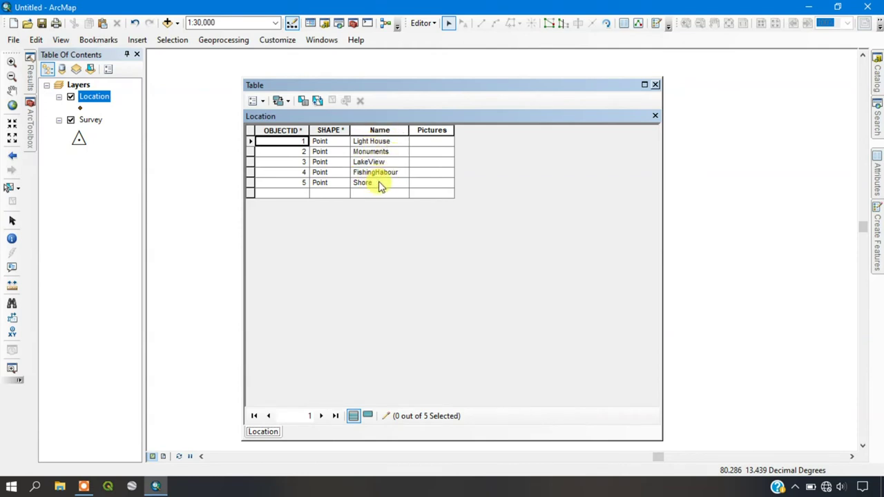
pyautogui.click(655, 86)
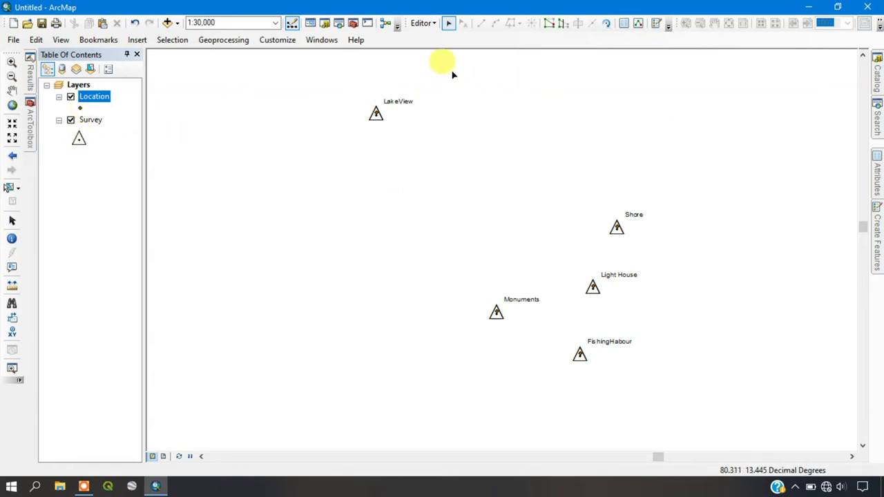
pyautogui.rightClick(110, 100)
# Open the Location attribute table and start loading a raster into Light House's Pictures cell.
pyautogui.click(138, 133)
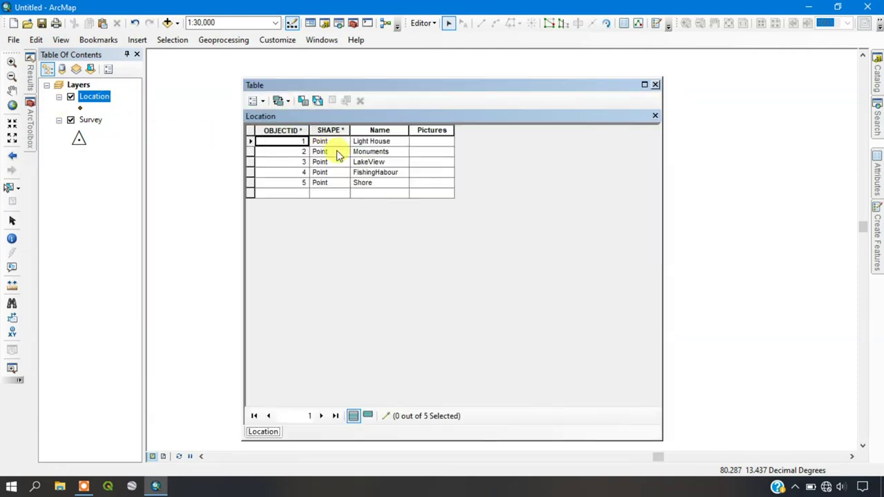
pyautogui.click(448, 142)
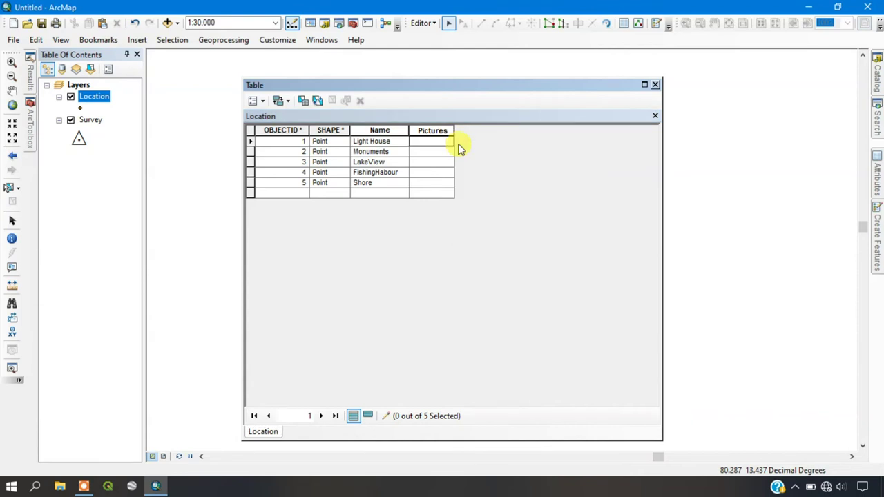
pyautogui.moveTo(450, 141)
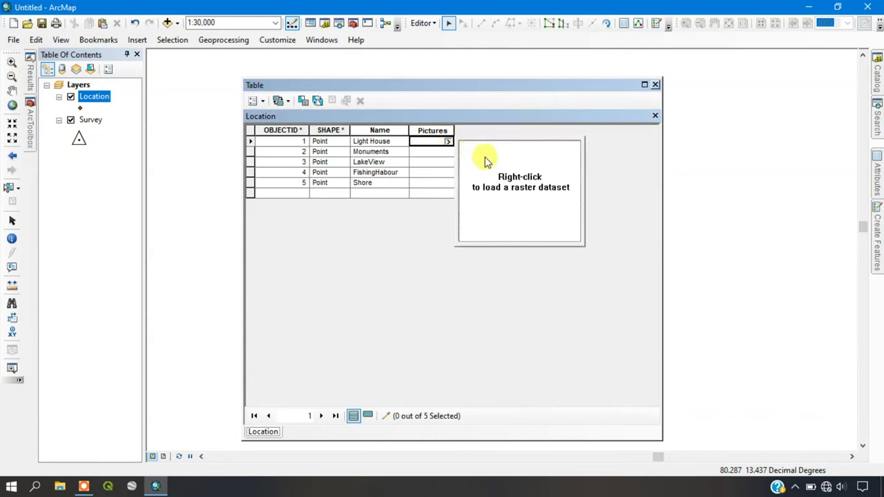
pyautogui.rightClick(523, 184)
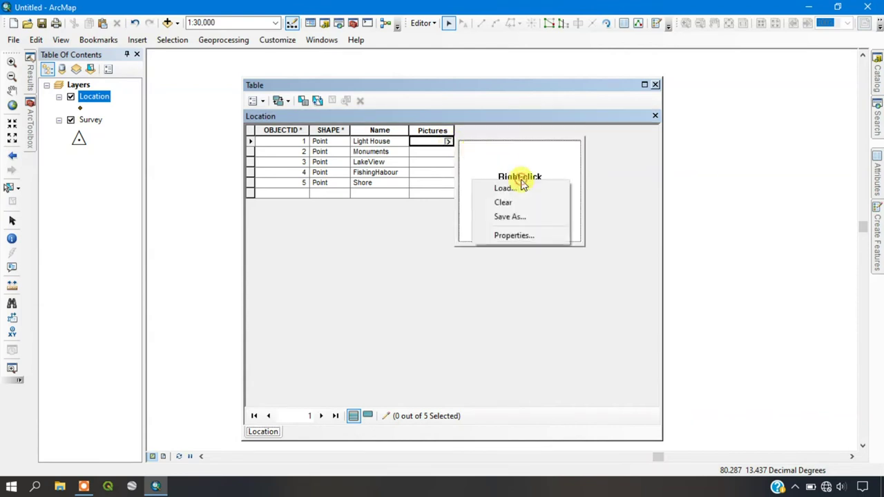
pyautogui.click(532, 186)
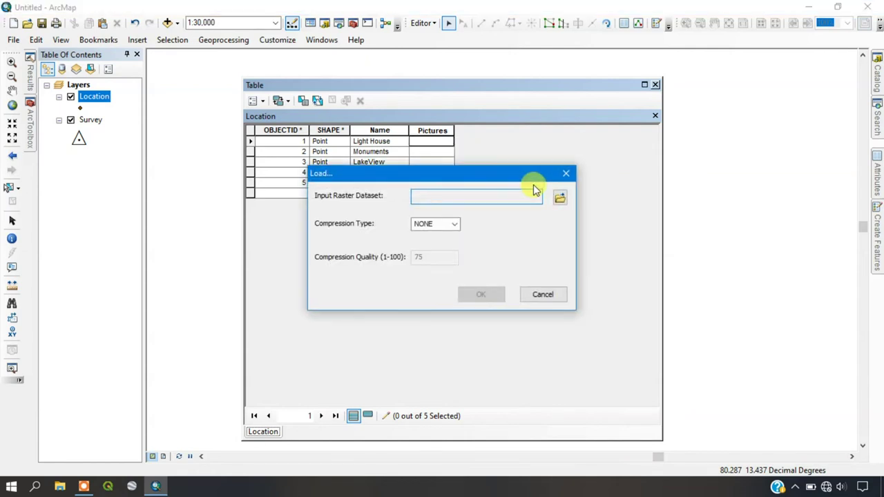
pyautogui.click(560, 199)
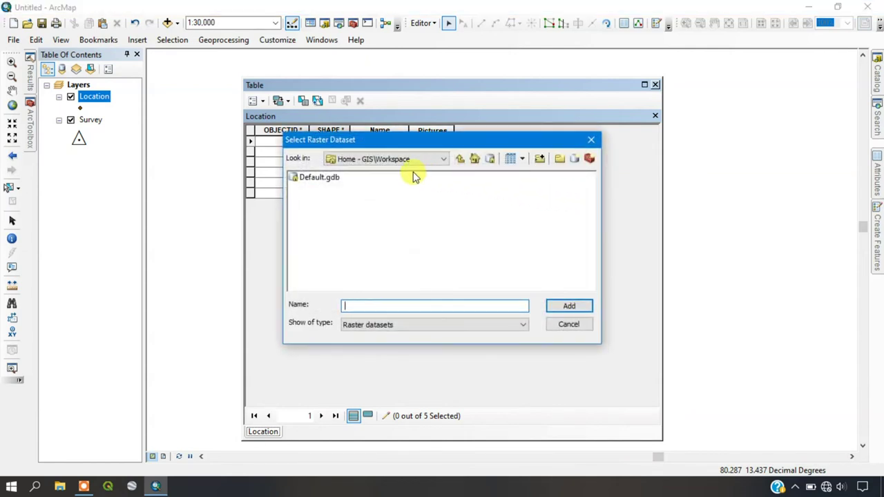
# Browse to G:\GIS\INC\SurveyImages and pick Light House.jpg as the input raster.
pyautogui.click(395, 160)
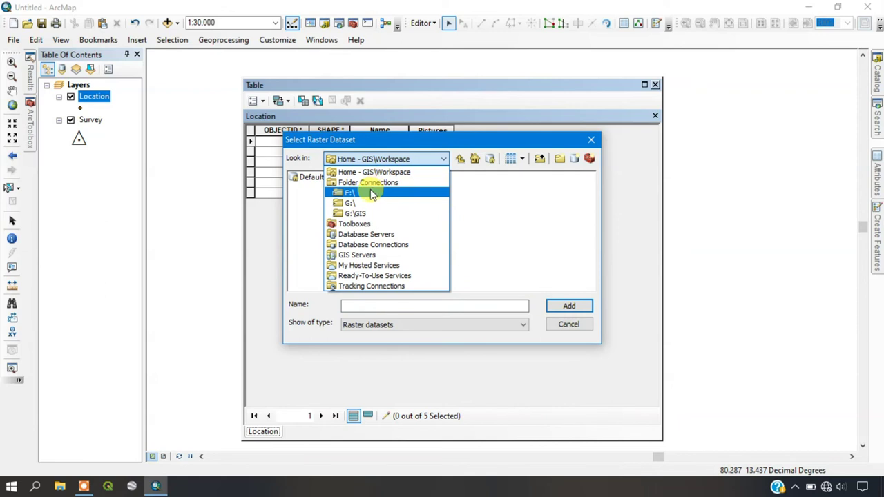
pyautogui.click(366, 213)
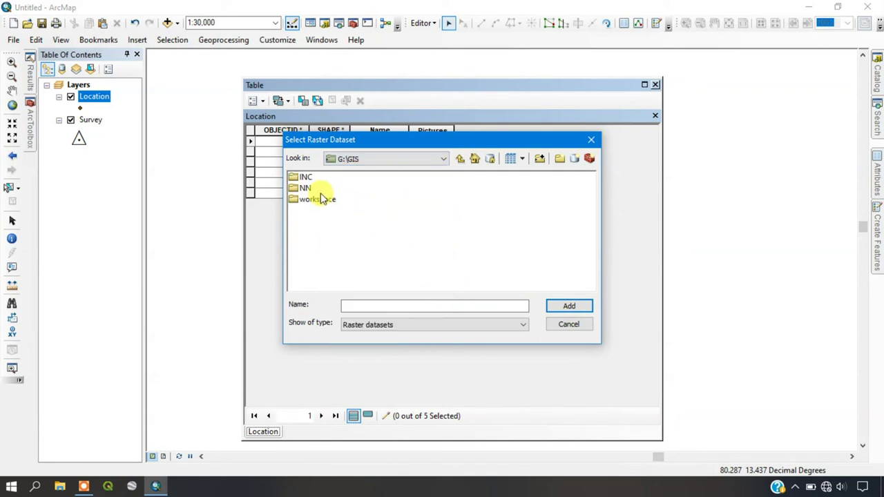
pyautogui.doubleClick(308, 176)
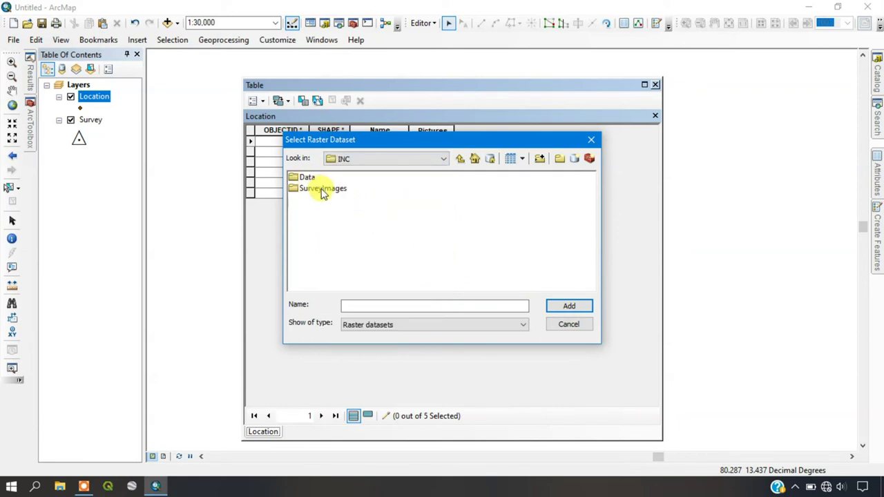
pyautogui.doubleClick(322, 190)
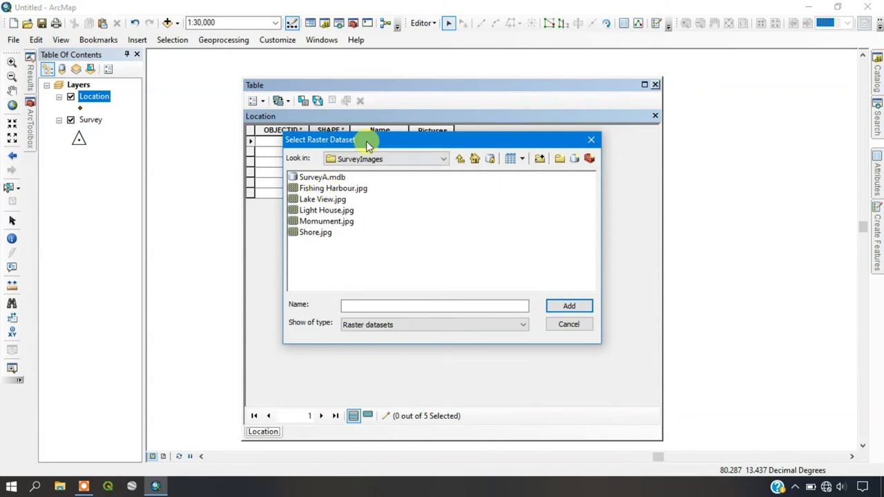
pyautogui.moveTo(366, 141); pyautogui.dragTo(444, 174)
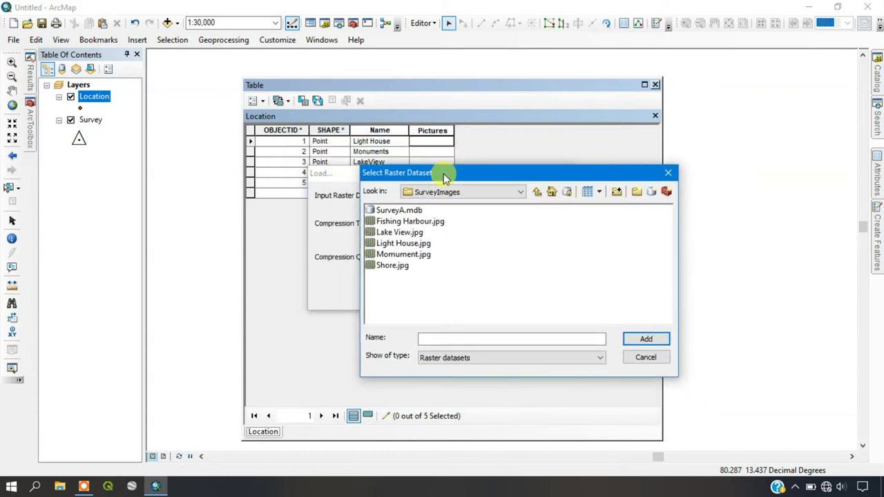
pyautogui.click(399, 244)
pyautogui.click(648, 339)
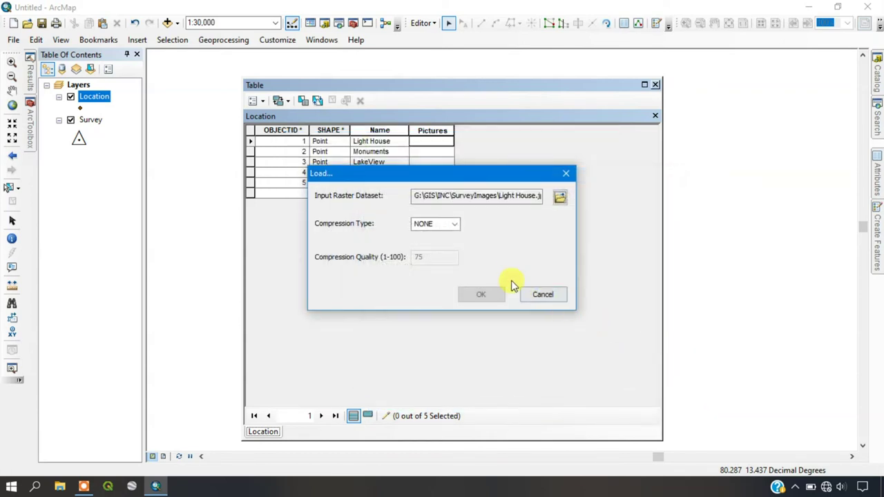
# Set compression to JPEG and load the picture into the Light House record.
pyautogui.click(454, 223)
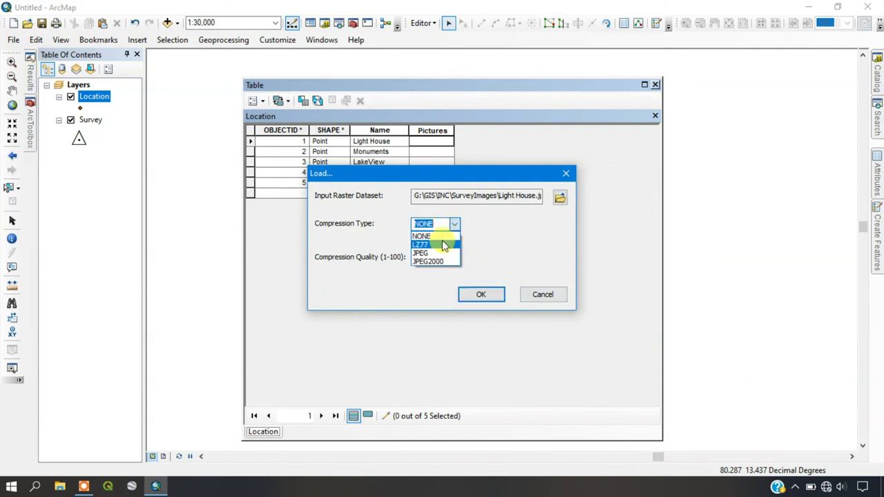
pyautogui.click(436, 253)
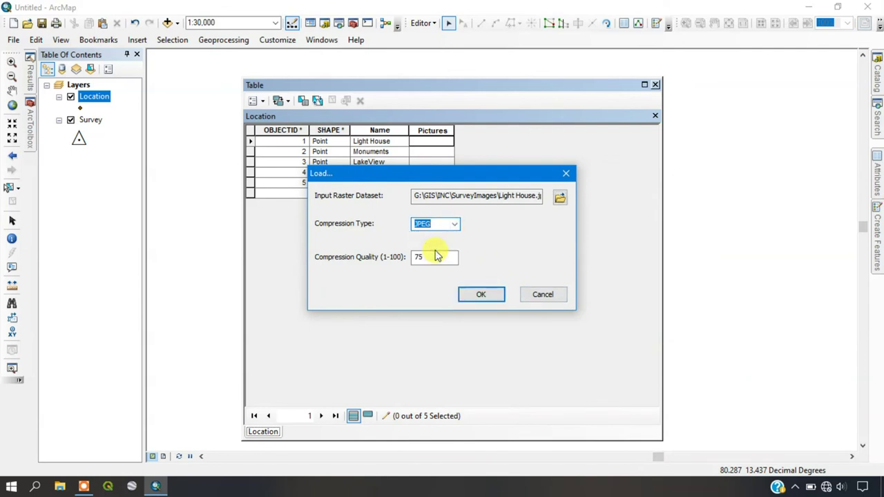
pyautogui.click(485, 295)
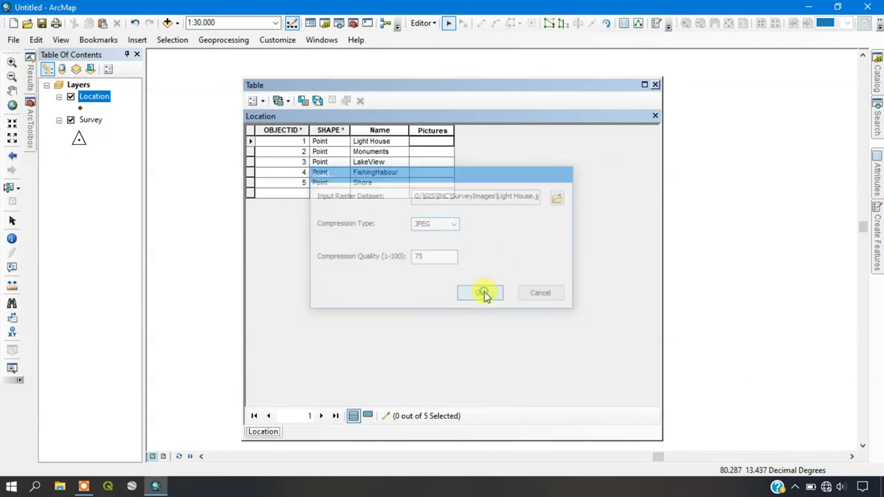
pyautogui.click(435, 143)
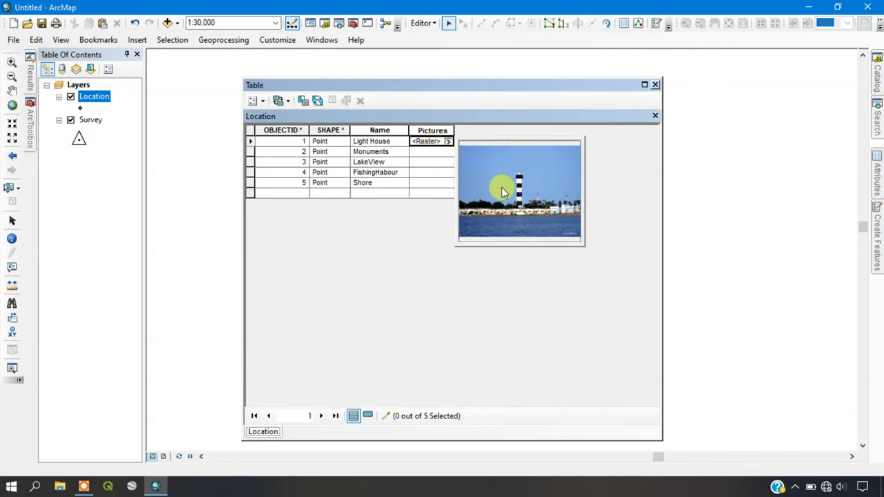
pyautogui.click(417, 152)
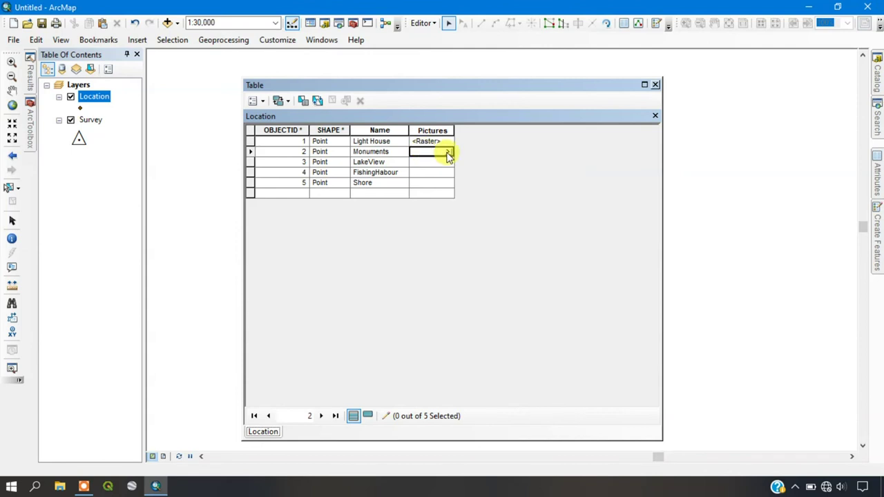
# Load Momument.jpg from SurveyImages into the Monuments record's Pictures cell.
pyautogui.rightClick(527, 187)
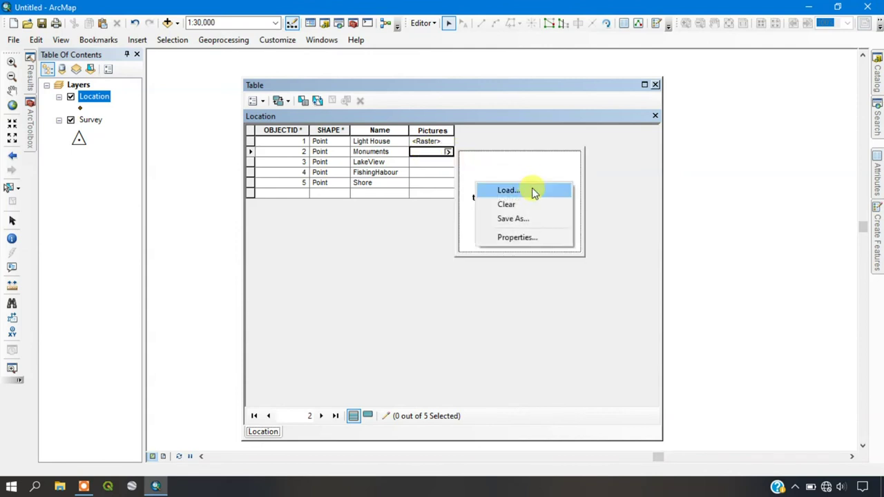
pyautogui.click(533, 193)
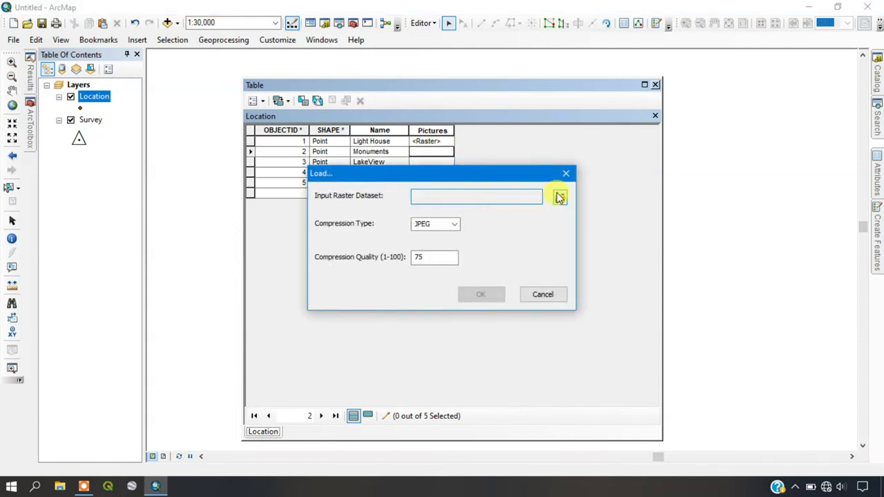
pyautogui.click(560, 198)
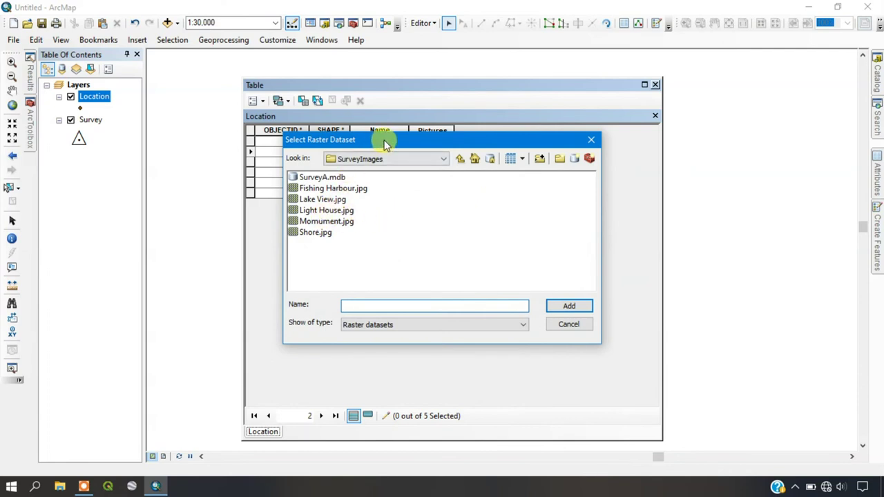
pyautogui.moveTo(385, 143); pyautogui.dragTo(488, 203)
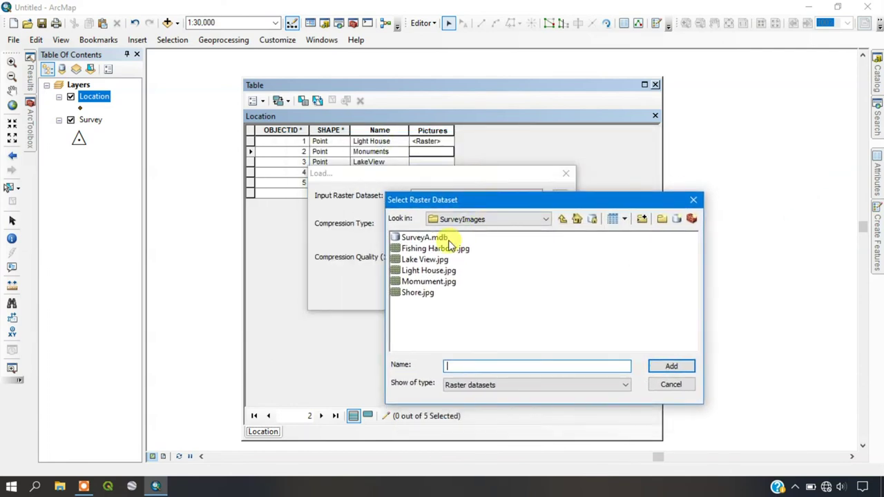
pyautogui.click(415, 281)
pyautogui.click(672, 366)
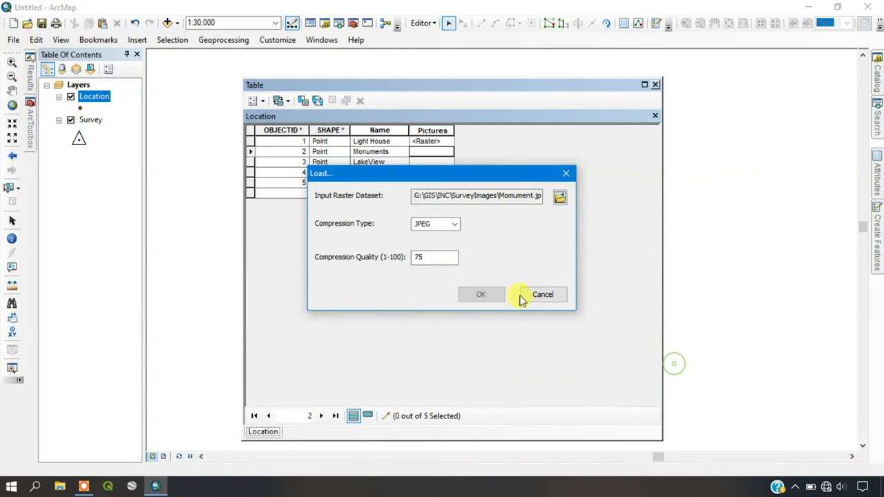
pyautogui.click(482, 295)
# Load Lake View.jpg into the LakeView record's Pictures field.
pyautogui.click(445, 164)
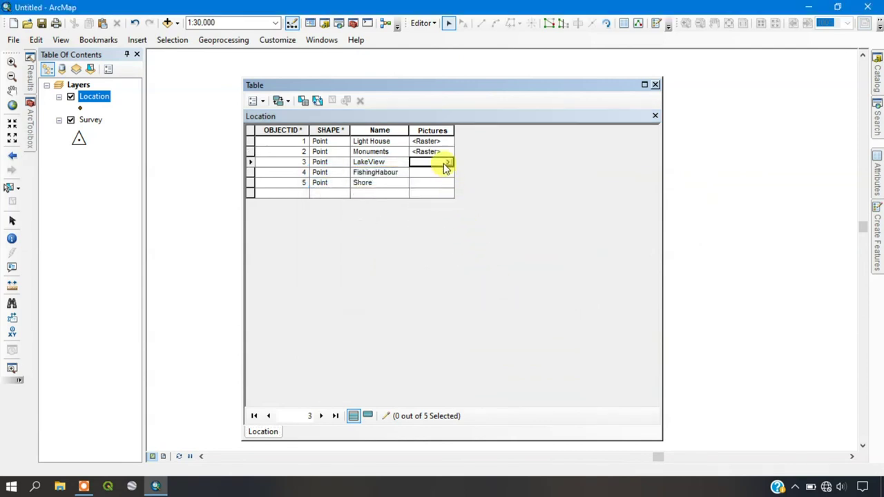
pyautogui.moveTo(447, 166)
pyautogui.rightClick(519, 189)
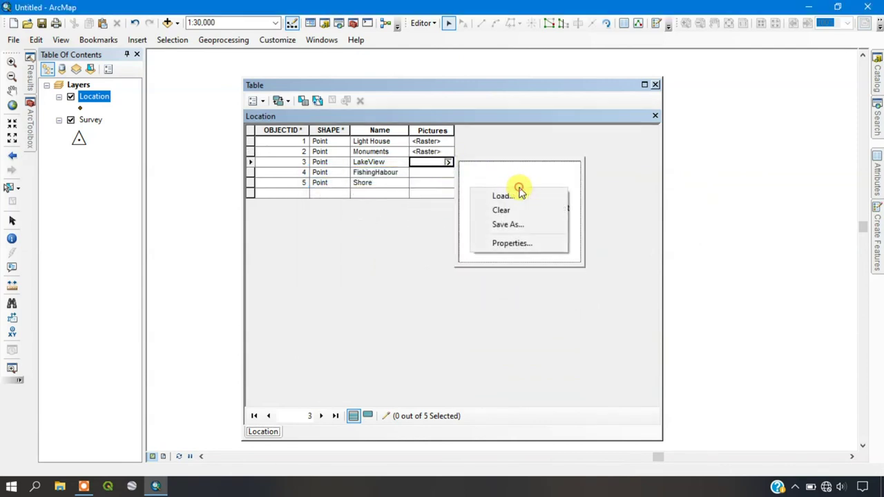
pyautogui.click(528, 197)
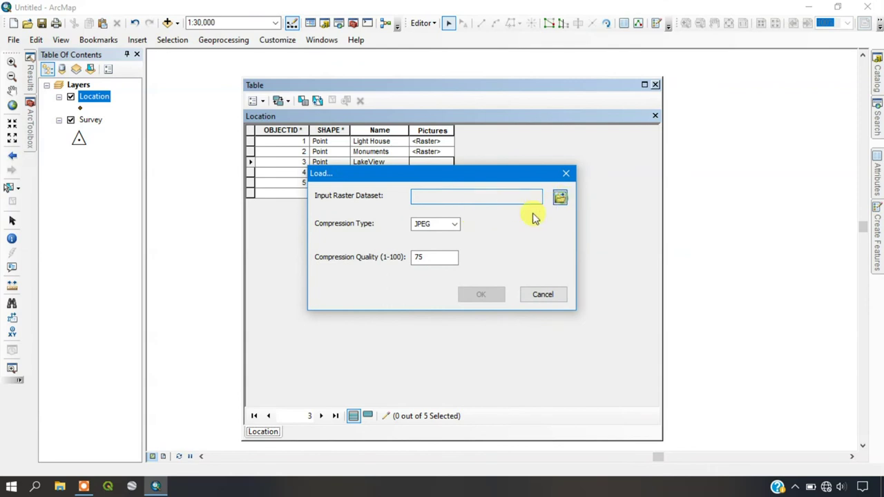
pyautogui.click(560, 197)
pyautogui.moveTo(406, 140); pyautogui.dragTo(549, 222)
pyautogui.click(464, 280)
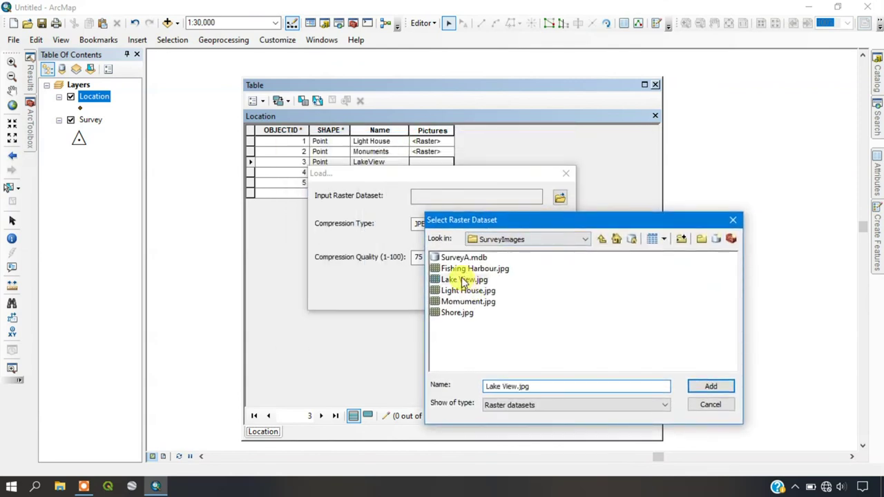
pyautogui.click(708, 387)
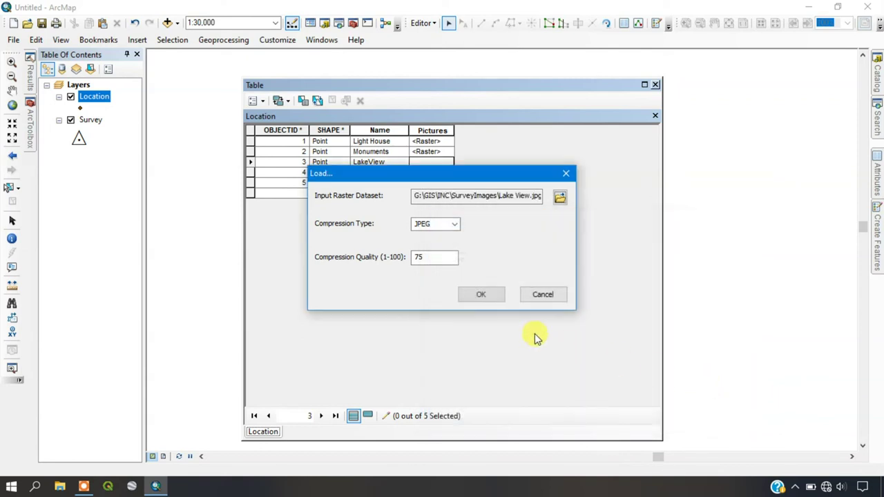
pyautogui.click(481, 295)
# Load Fishing Harbour.jpg into the FishingHabour record's Pictures field.
pyautogui.click(455, 172)
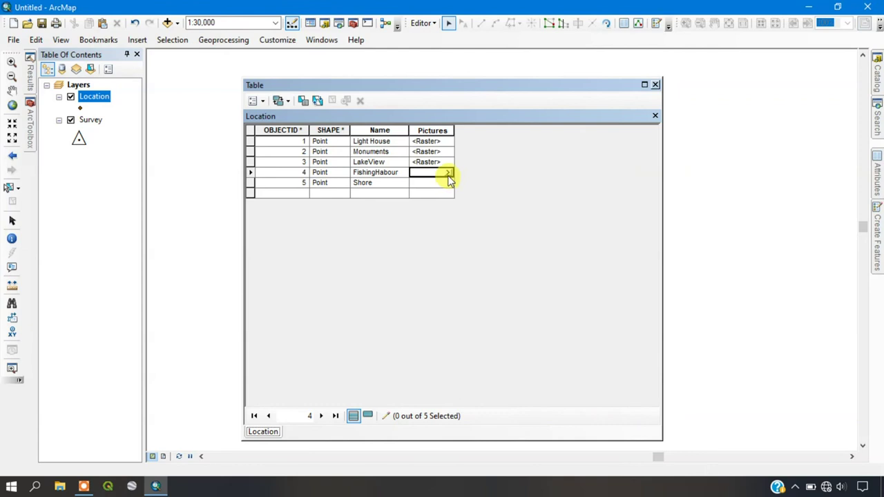
pyautogui.rightClick(450, 179)
pyautogui.click(507, 195)
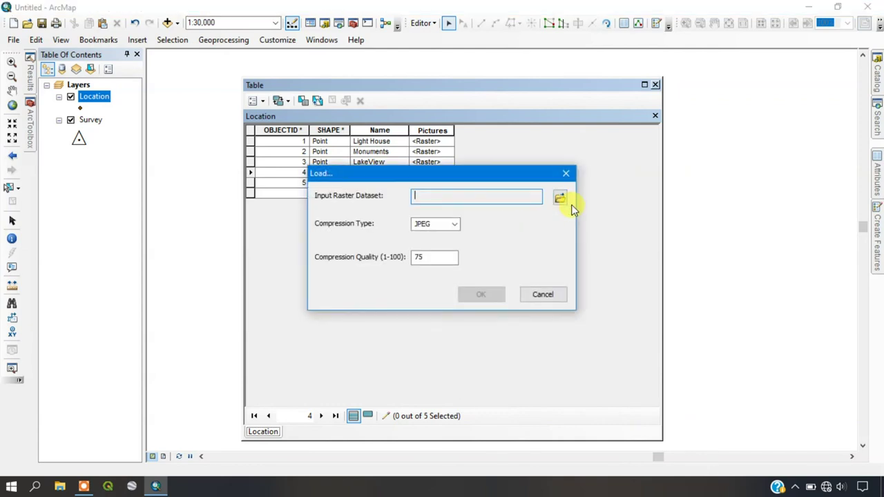
pyautogui.click(560, 197)
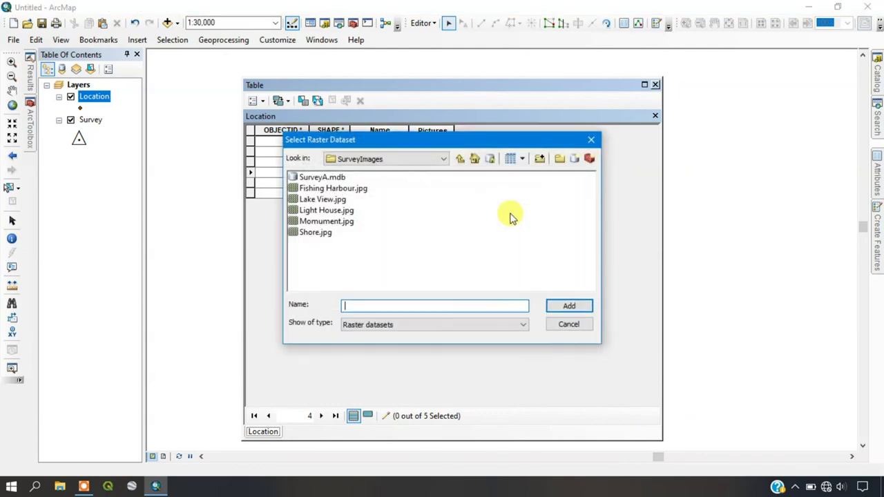
pyautogui.click(345, 189)
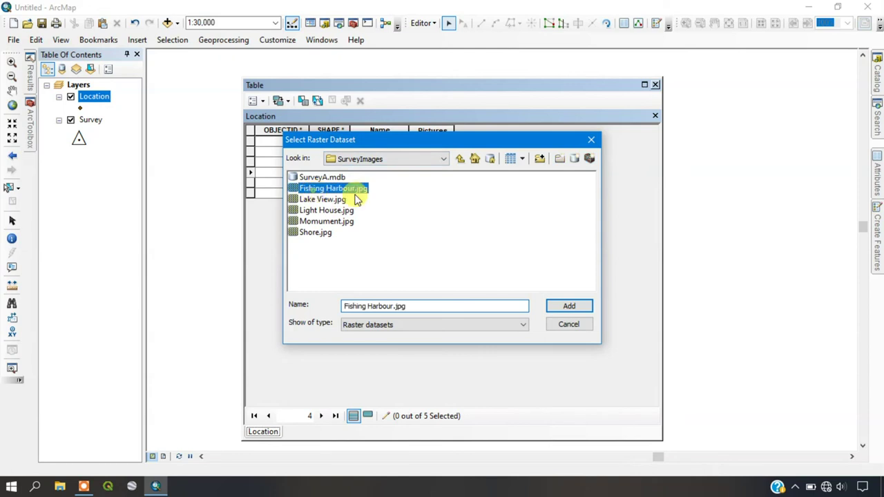
pyautogui.click(569, 306)
pyautogui.click(485, 295)
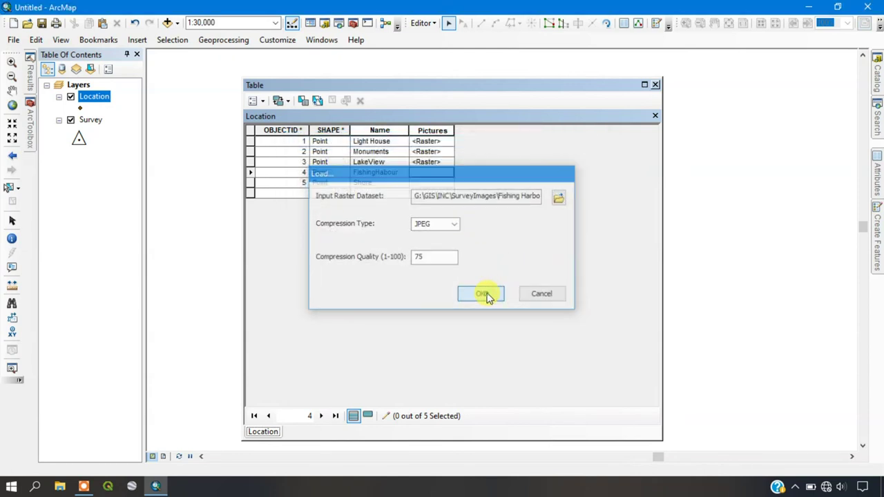
# Load Shore.jpg into the Shore record's Pictures field.
pyautogui.click(449, 183)
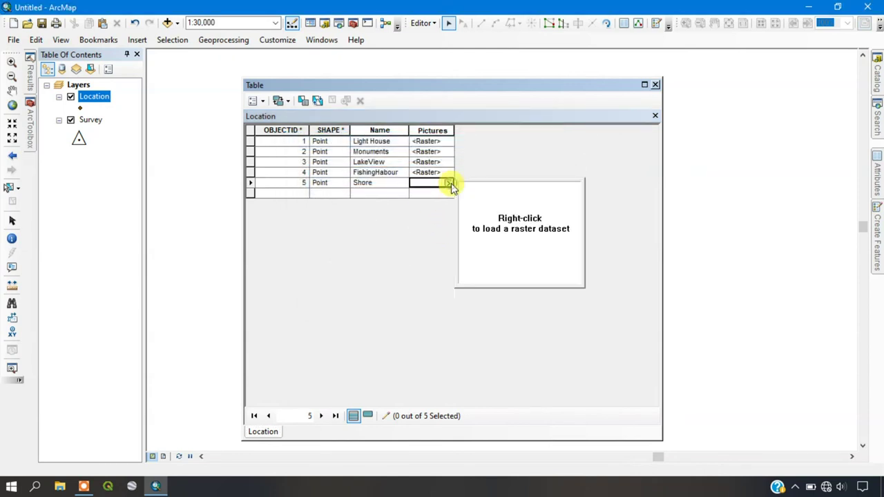
pyautogui.rightClick(523, 204)
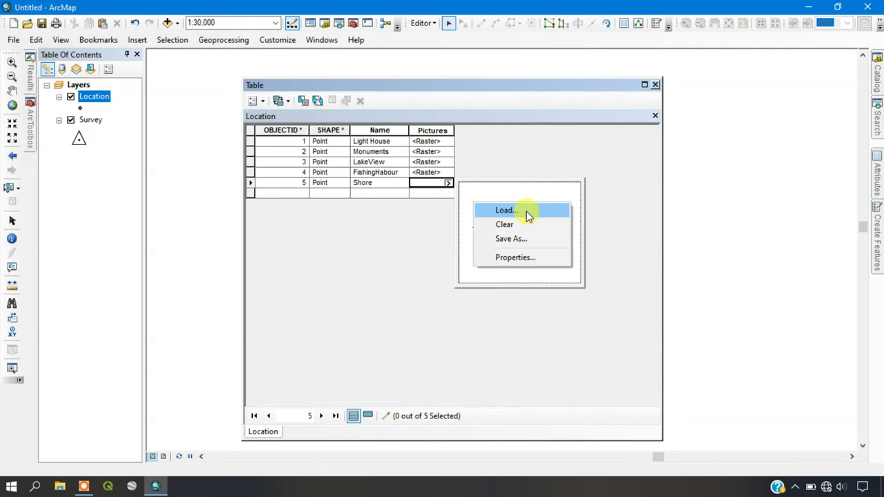
pyautogui.click(528, 216)
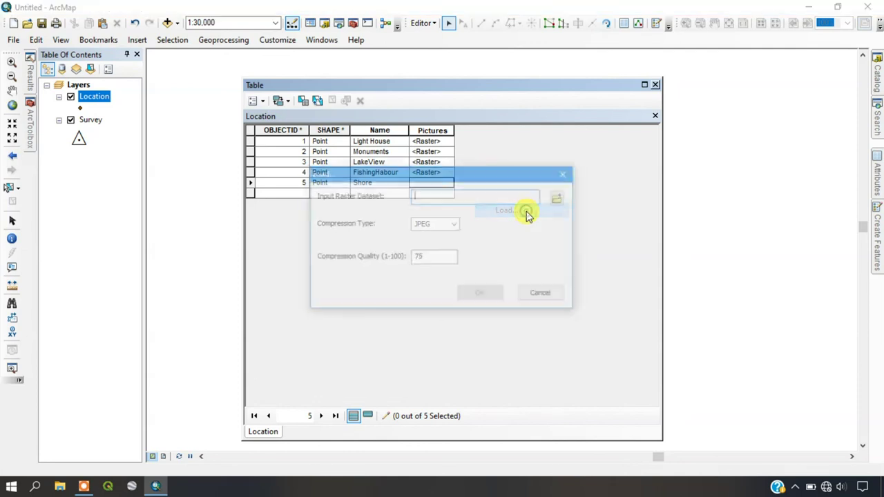
pyautogui.click(560, 198)
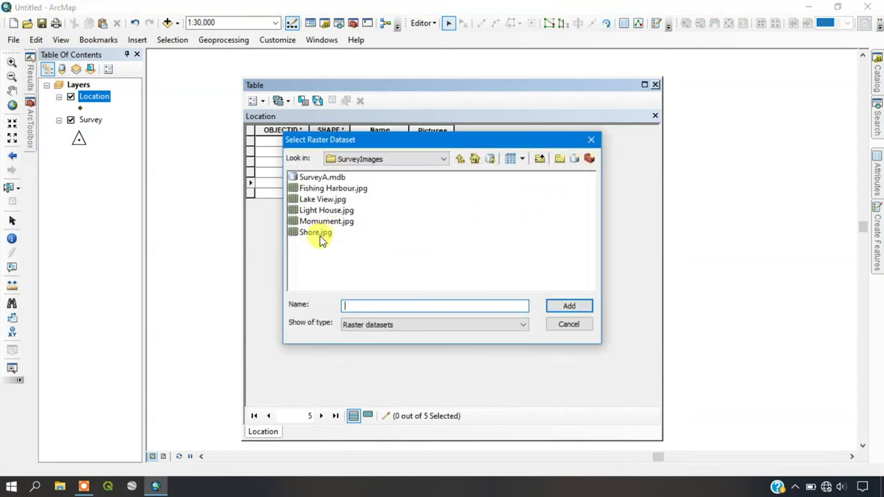
pyautogui.click(315, 233)
pyautogui.click(568, 306)
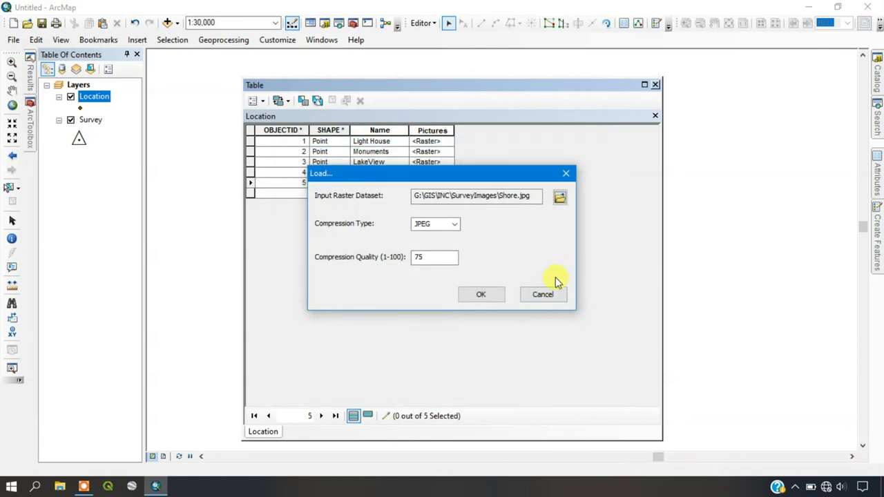
pyautogui.click(480, 296)
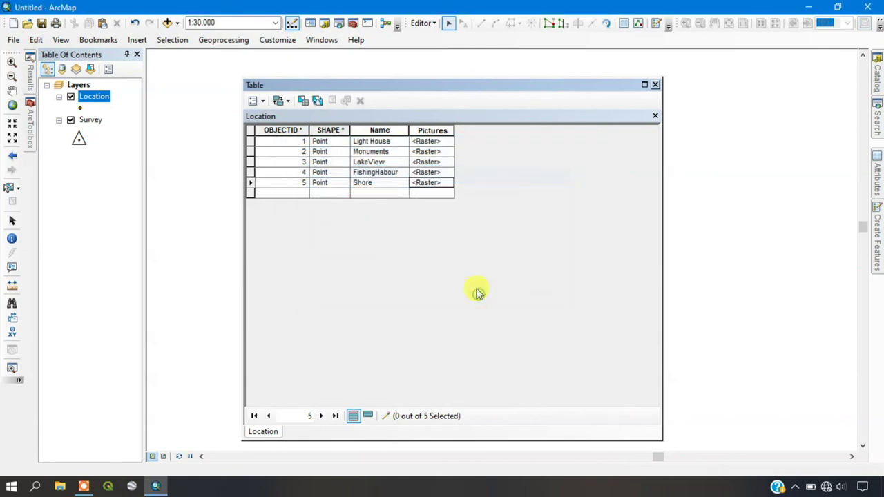
pyautogui.moveTo(446, 184)
pyautogui.click(449, 173)
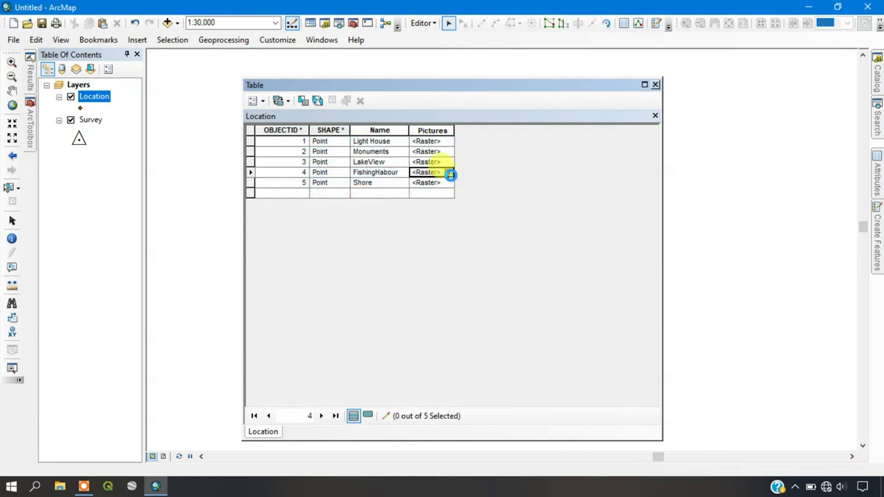
pyautogui.click(450, 161)
pyautogui.click(449, 151)
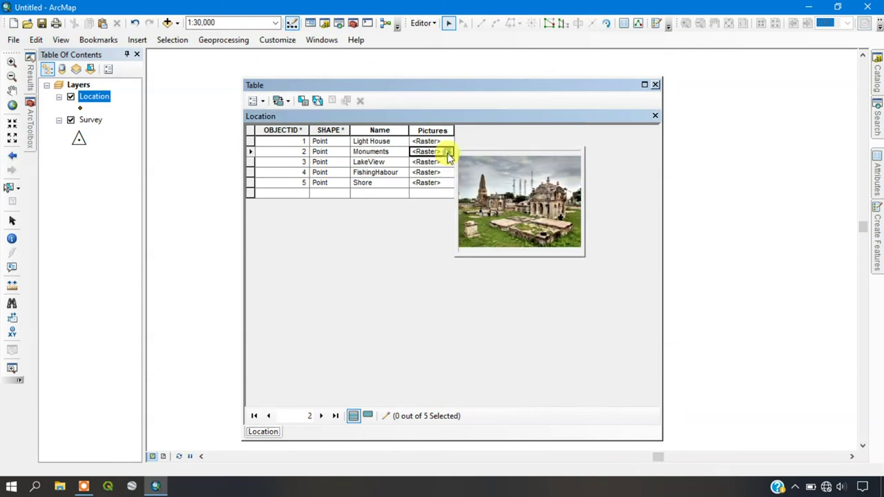
pyautogui.click(449, 141)
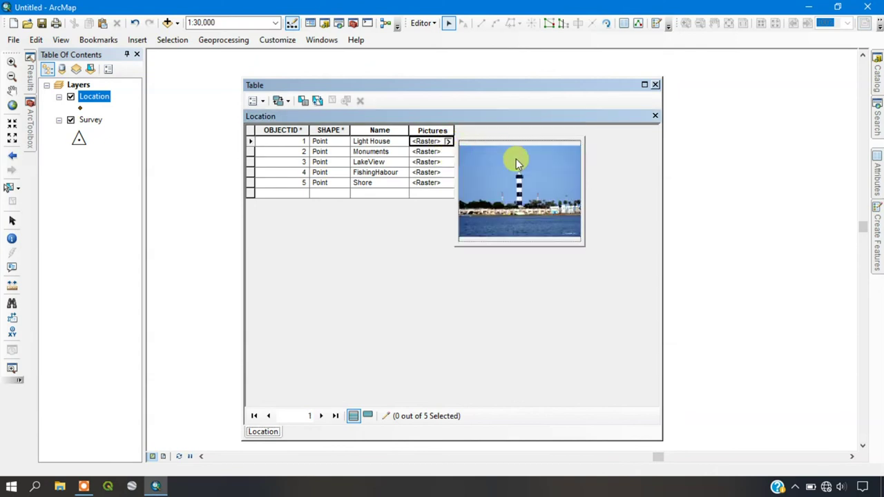
pyautogui.rightClick(518, 160)
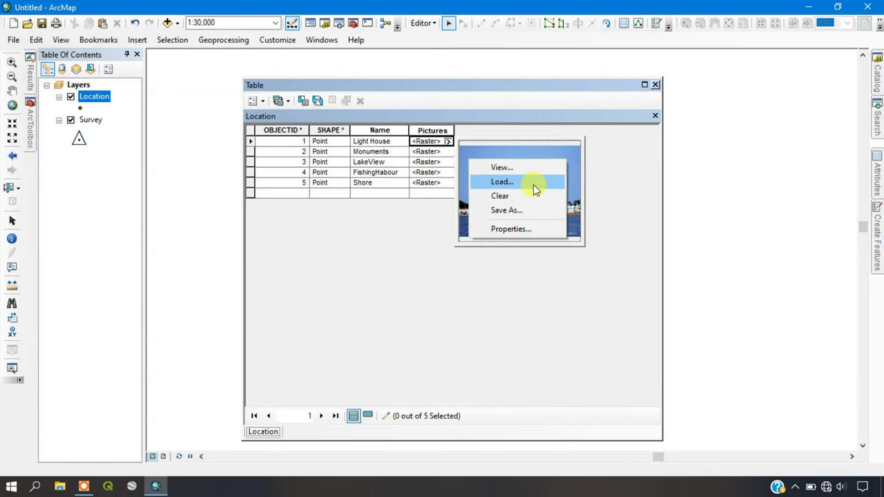
pyautogui.click(512, 228)
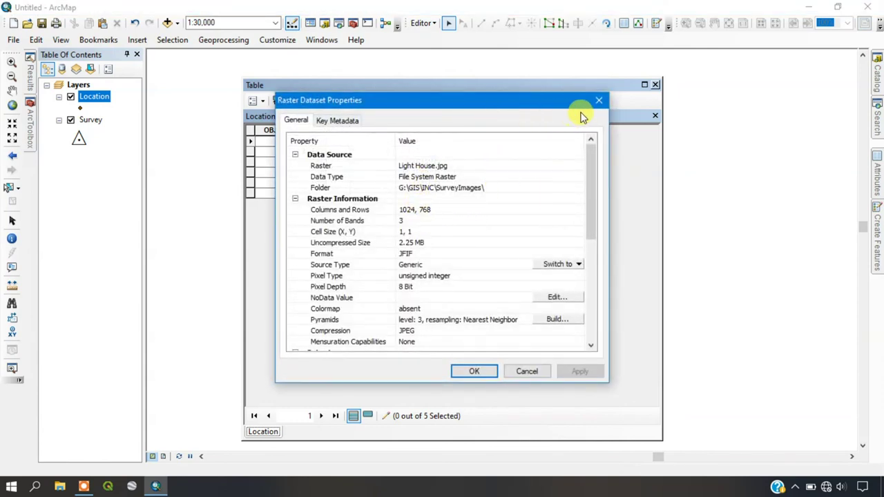
pyautogui.scroll(-1, 462, 233)
pyautogui.scroll(1, 458, 233)
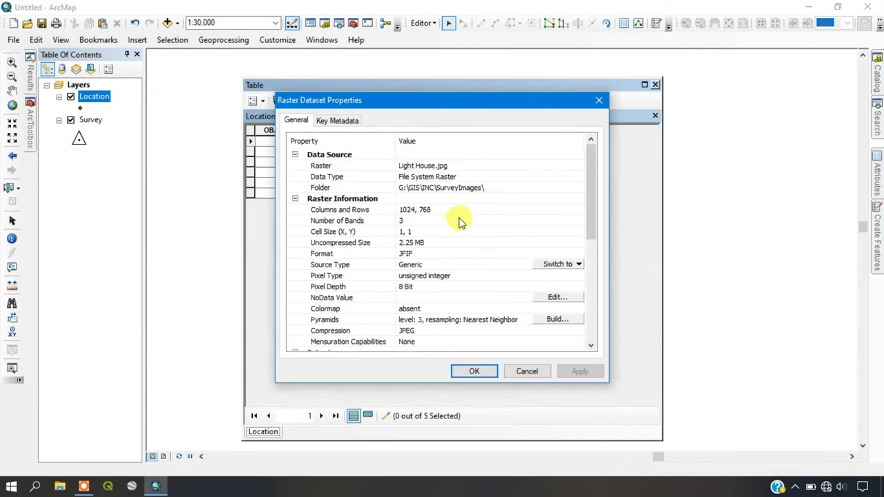
pyautogui.click(599, 101)
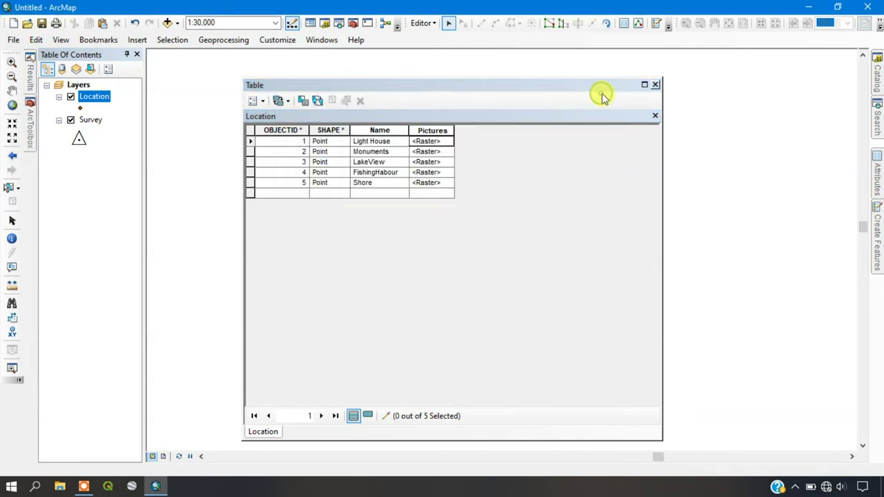
pyautogui.click(450, 153)
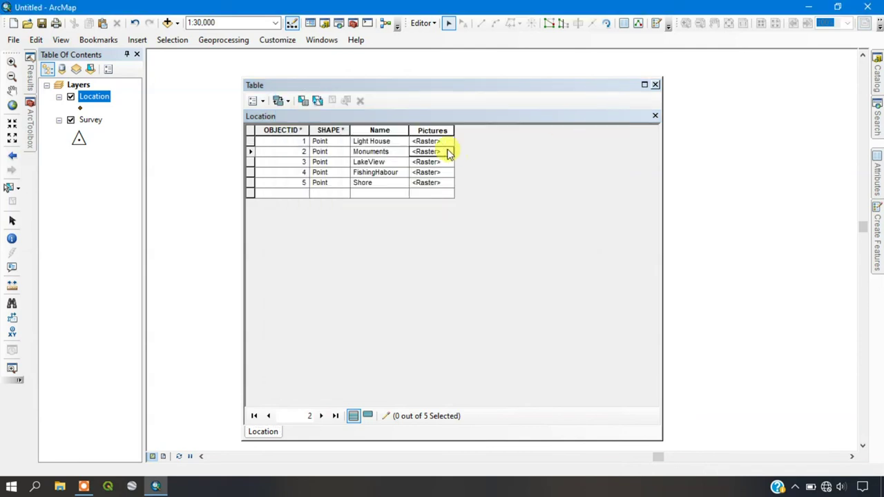
pyautogui.moveTo(449, 152)
pyautogui.rightClick(512, 172)
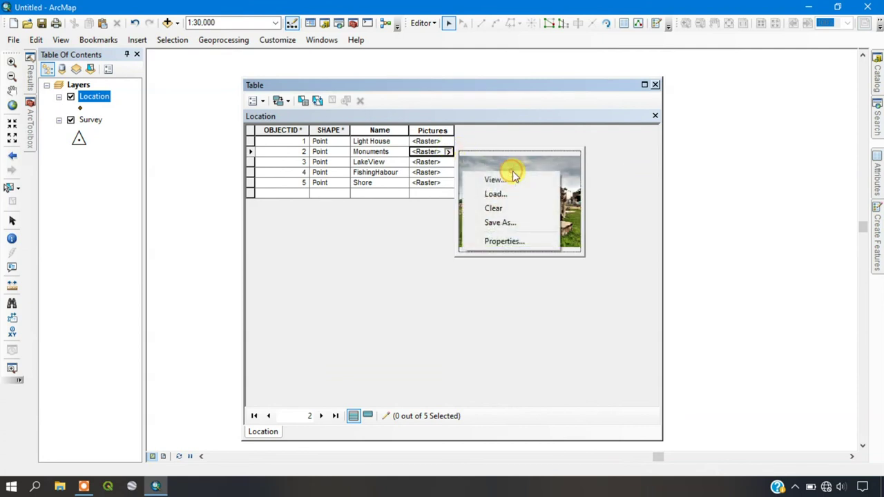
pyautogui.click(514, 178)
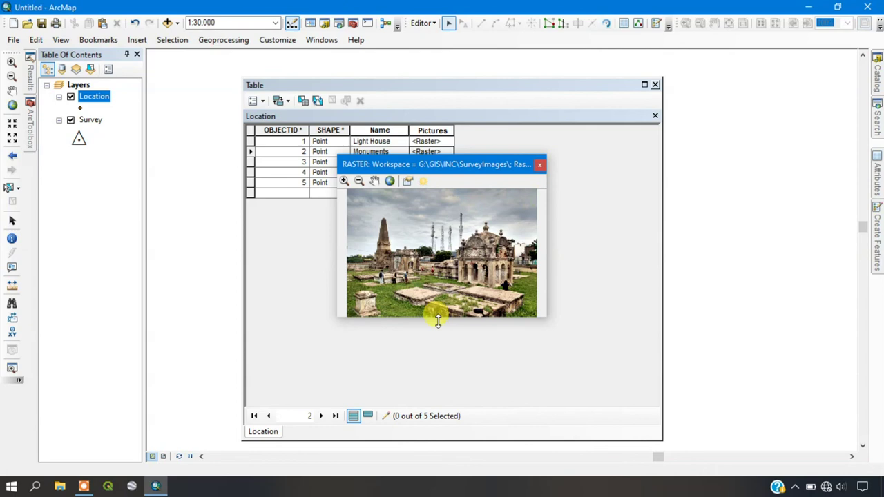
pyautogui.moveTo(438, 320); pyautogui.dragTo(451, 382)
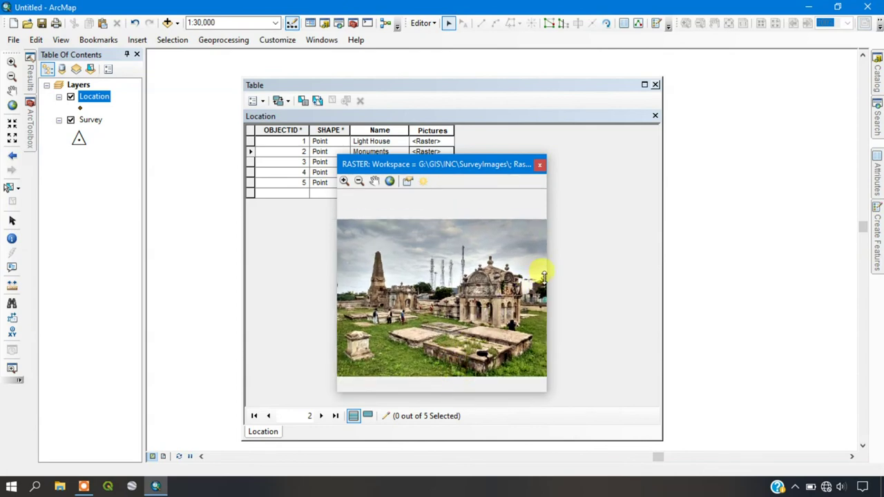
pyautogui.moveTo(547, 262); pyautogui.dragTo(618, 259)
pyautogui.click(611, 164)
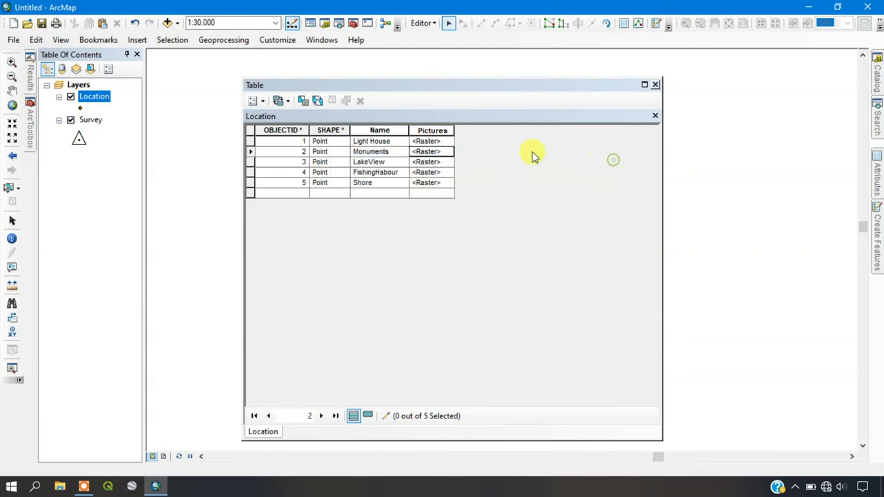
# Clear the Light House picture and close the now-empty preview box.
pyautogui.click(448, 142)
pyautogui.rightClick(529, 174)
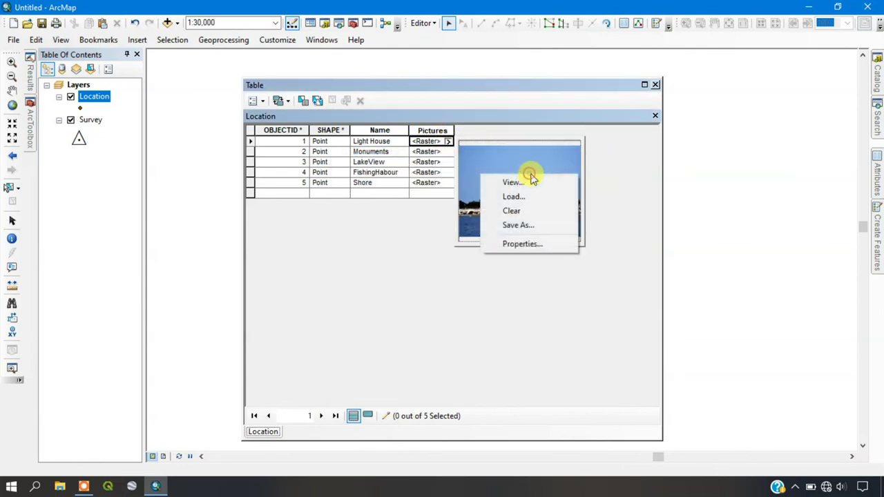
pyautogui.click(532, 214)
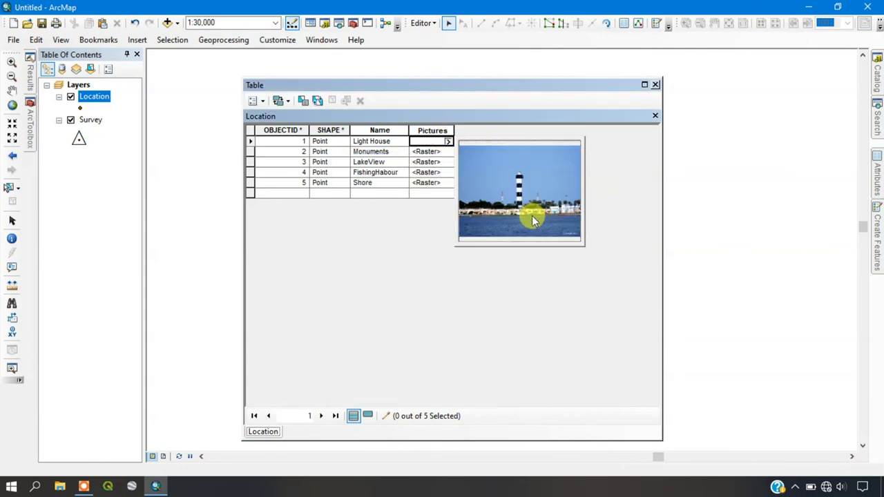
pyautogui.click(450, 142)
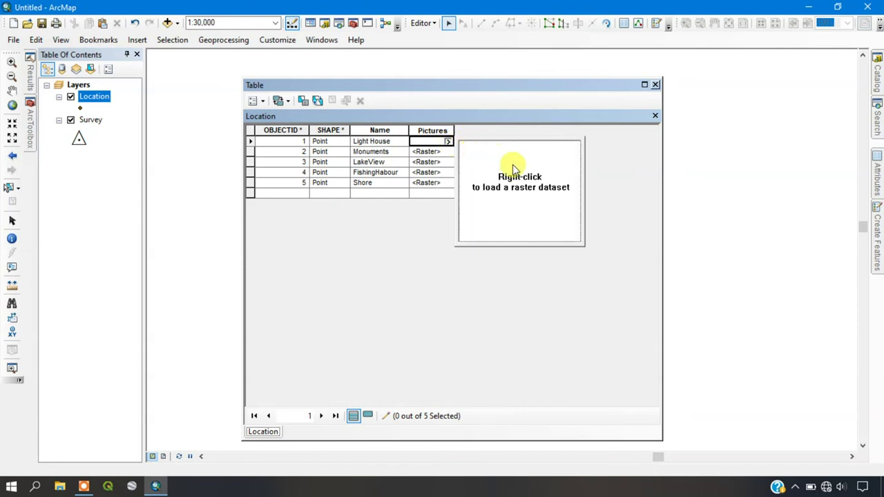
pyautogui.click(537, 107)
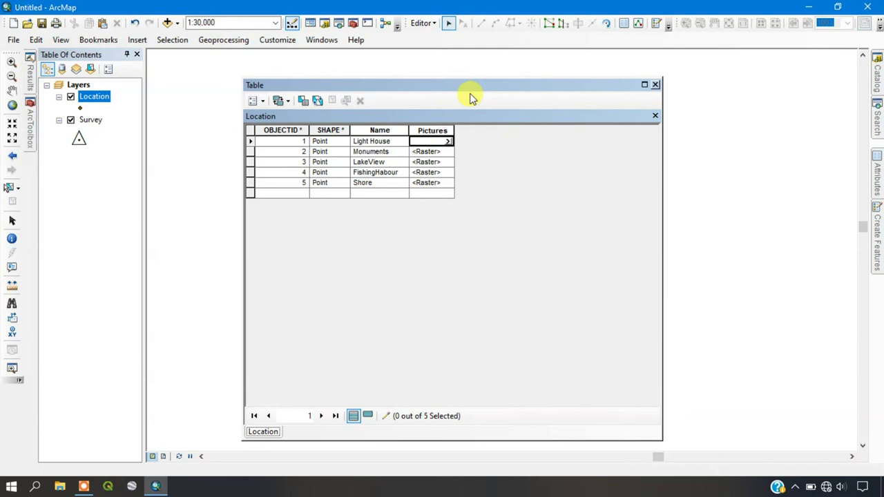